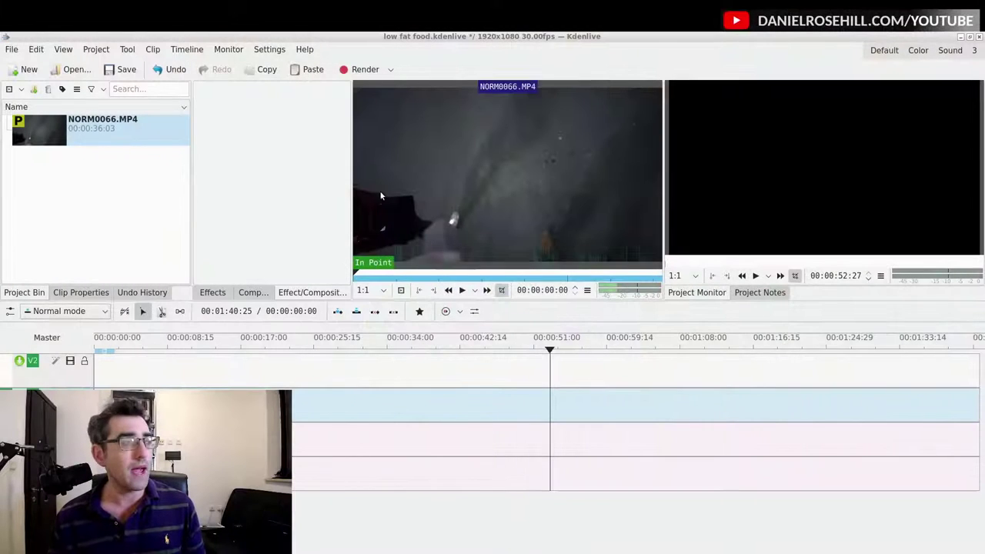
Step: Place NORM0066.MP4 on the timeline and cut it into two clips near 46 seconds with Ctrl+R
{"action": "left_click_drag", "start_coordinate": [114, 128], "coordinate": [368, 439]}
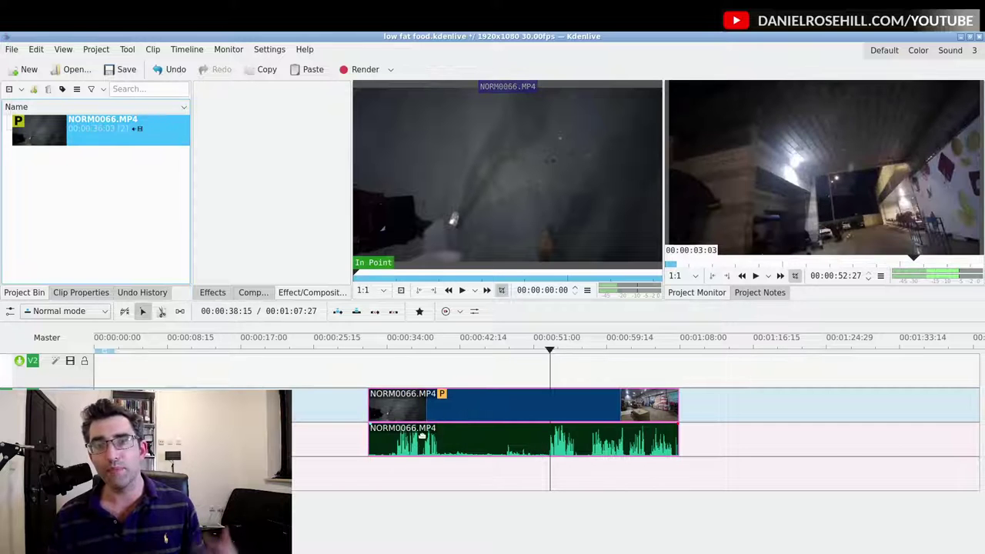
{"action": "left_click_drag", "start_coordinate": [440, 350], "coordinate": [488, 385]}
{"action": "right_click", "coordinate": [524, 405]}
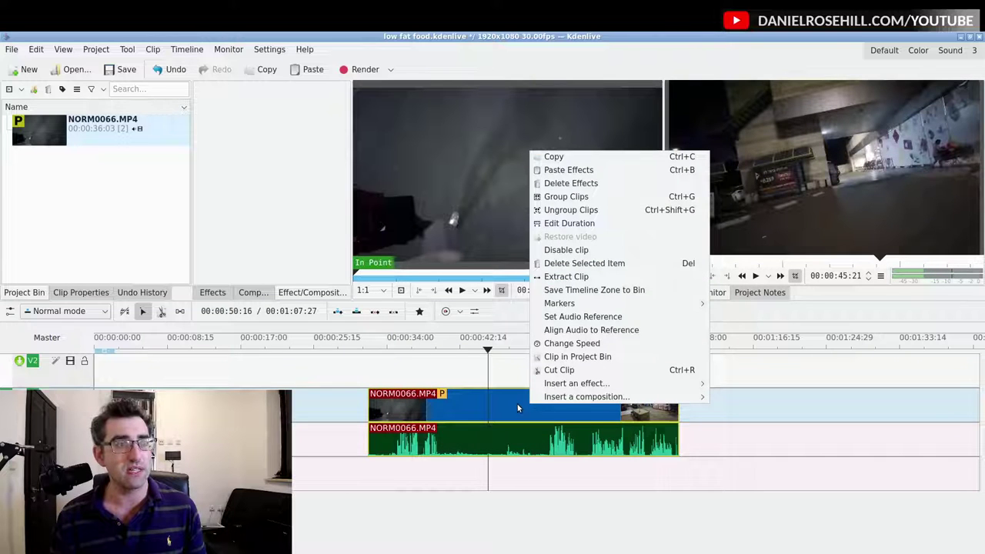
{"action": "key", "text": "Escape"}
{"action": "key", "text": "ctrl+r"}
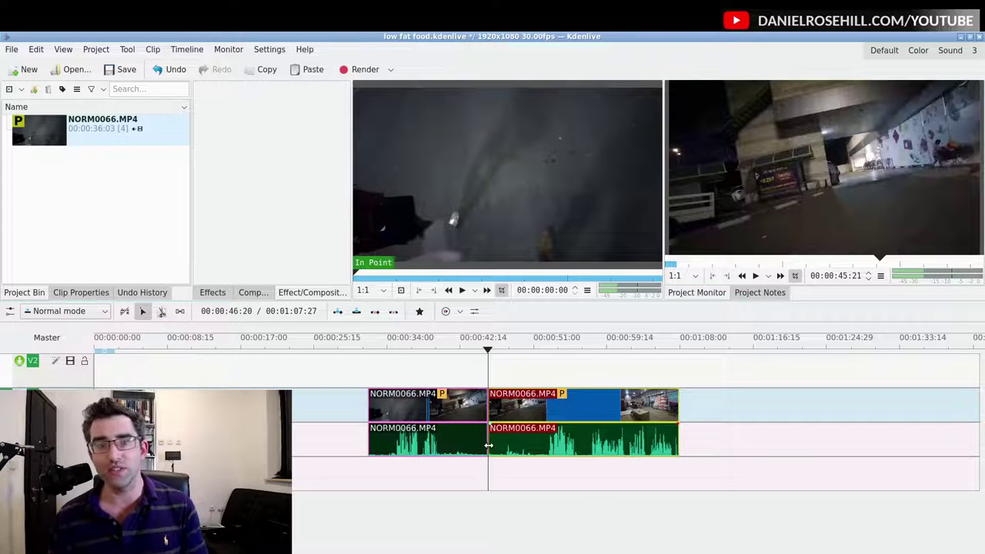
{"action": "left_click", "coordinate": [374, 353]}
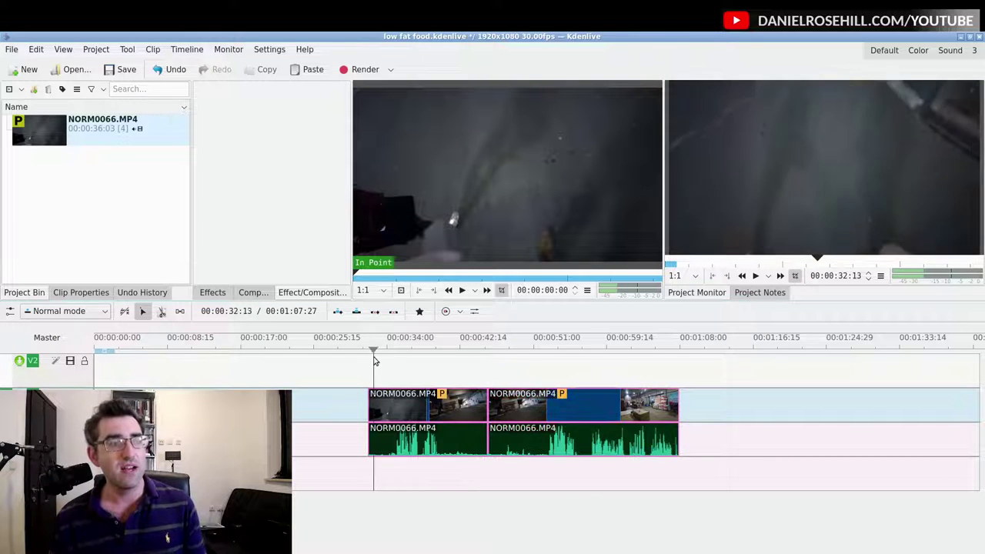
Step: Apply the Lift/gamma/gain effect from the Effects list to the first clip
{"action": "left_click", "coordinate": [213, 293]}
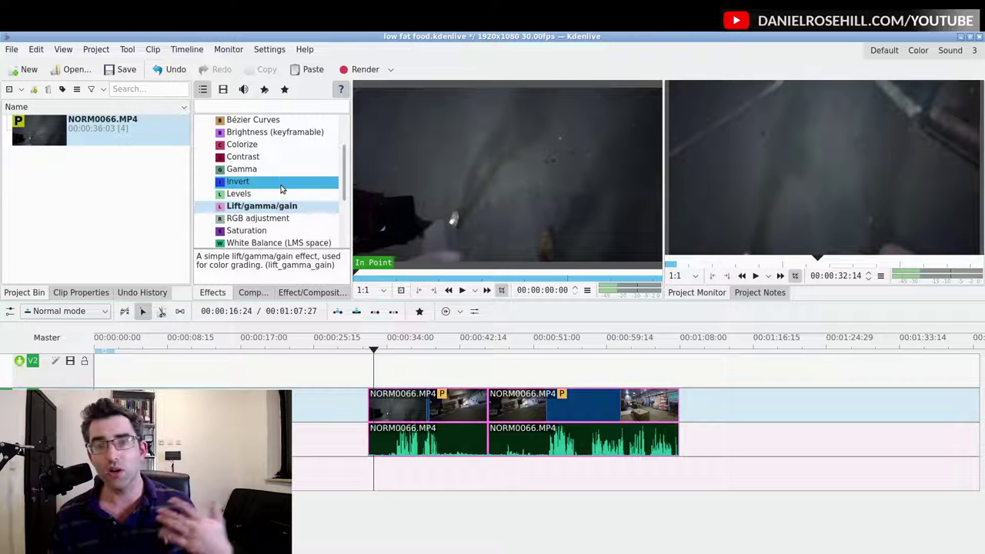
{"action": "scroll", "coordinate": [283, 181], "scroll_direction": "up", "scroll_amount": 2}
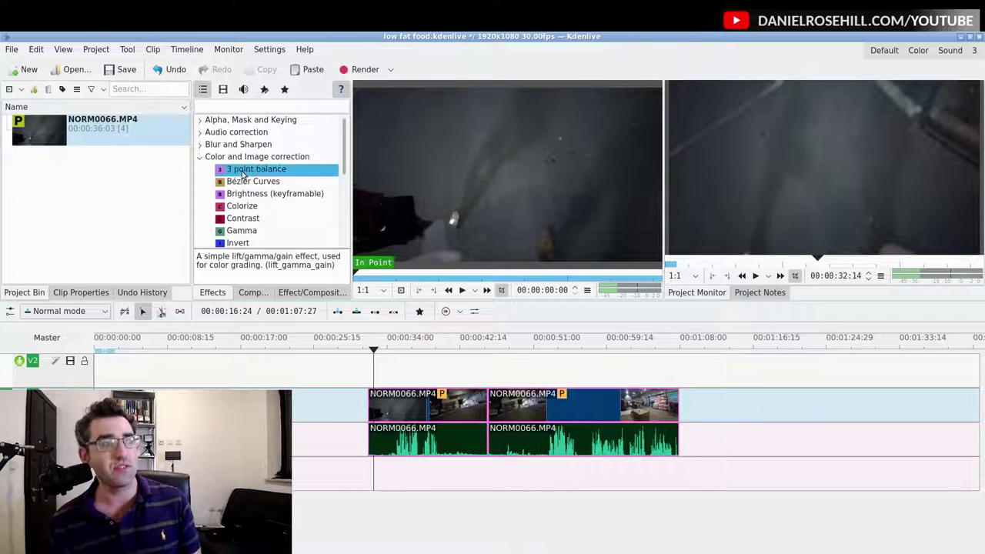
{"action": "scroll", "coordinate": [294, 176], "scroll_direction": "down", "scroll_amount": 3}
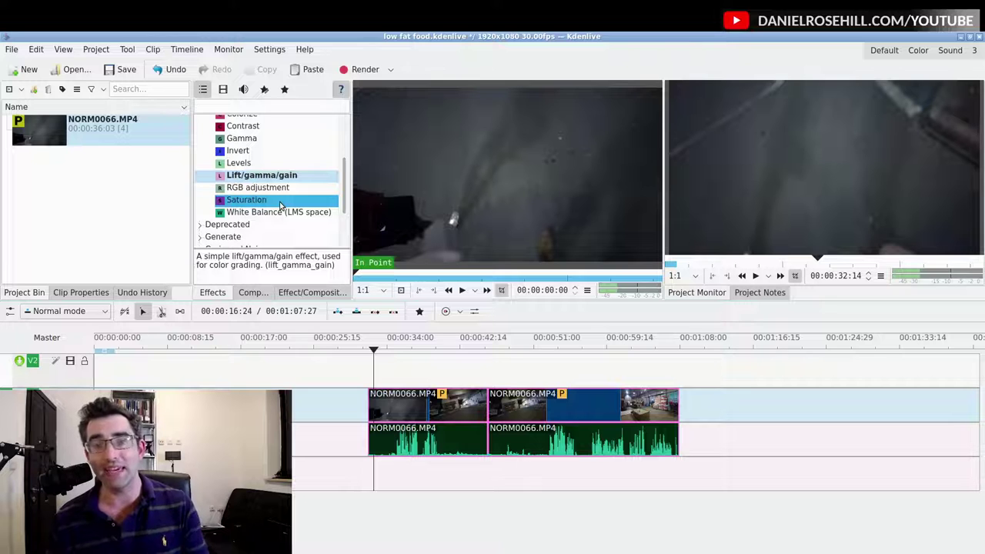
{"action": "left_click_drag", "start_coordinate": [274, 175], "coordinate": [401, 404]}
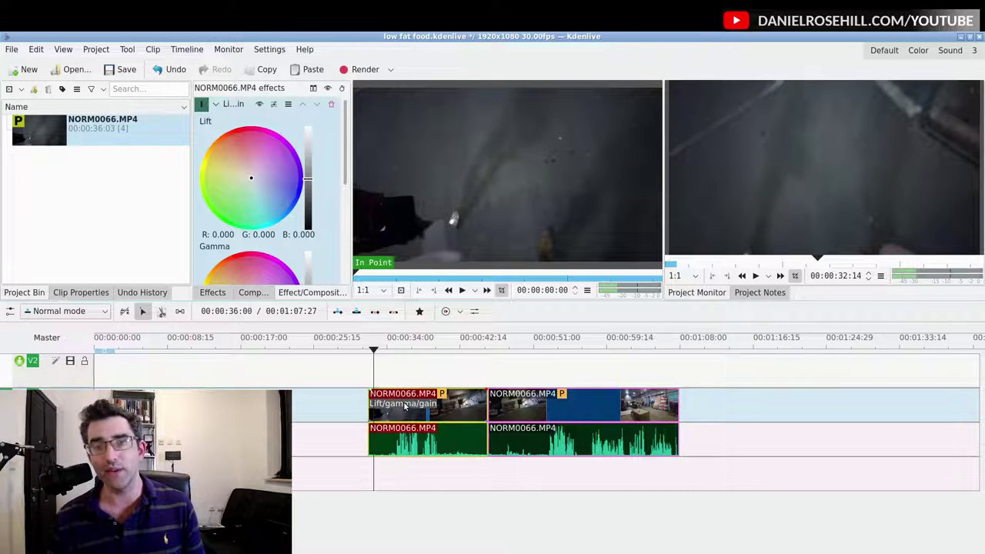
Step: Brighten the first clip by setting gain near 1.96 and gamma near 1.43
{"action": "scroll", "coordinate": [297, 191], "scroll_direction": "down", "scroll_amount": 4}
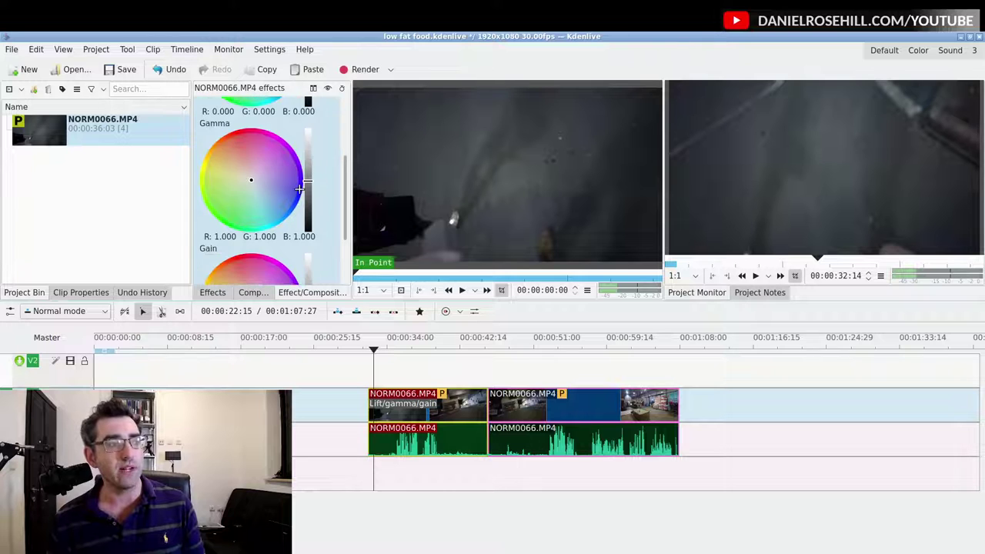
{"action": "scroll", "coordinate": [300, 189], "scroll_direction": "down", "scroll_amount": 2}
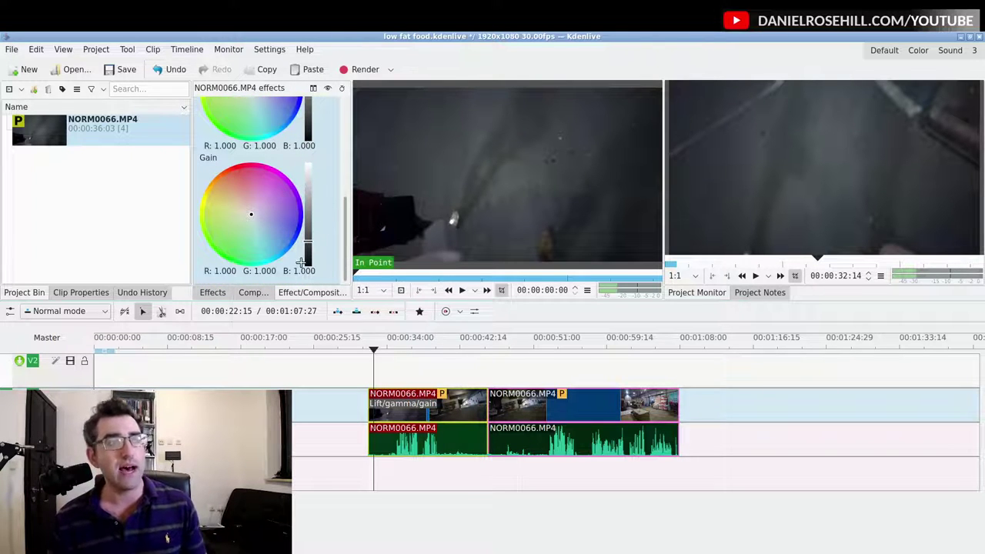
{"action": "left_click_drag", "start_coordinate": [306, 239], "coordinate": [306, 203]}
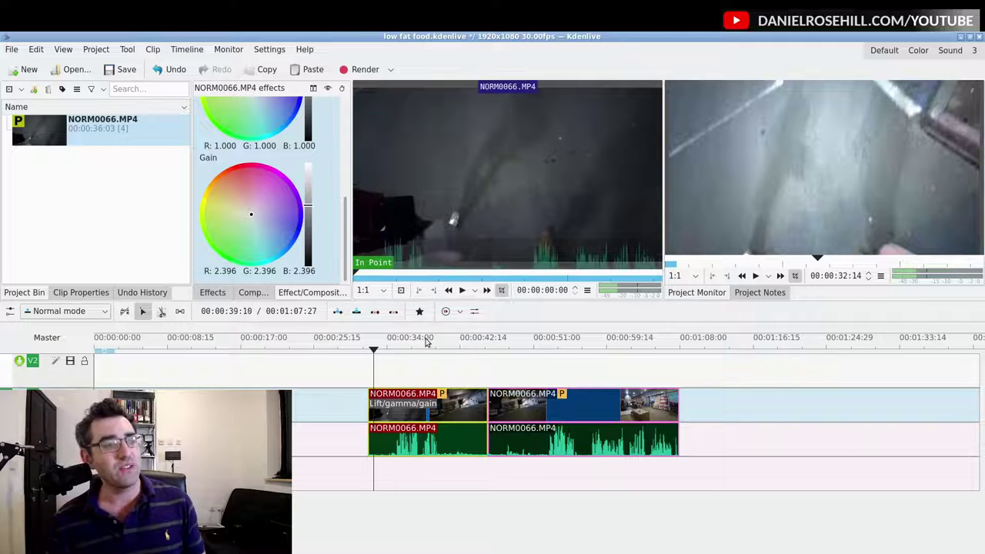
{"action": "left_click_drag", "start_coordinate": [422, 355], "coordinate": [414, 355]}
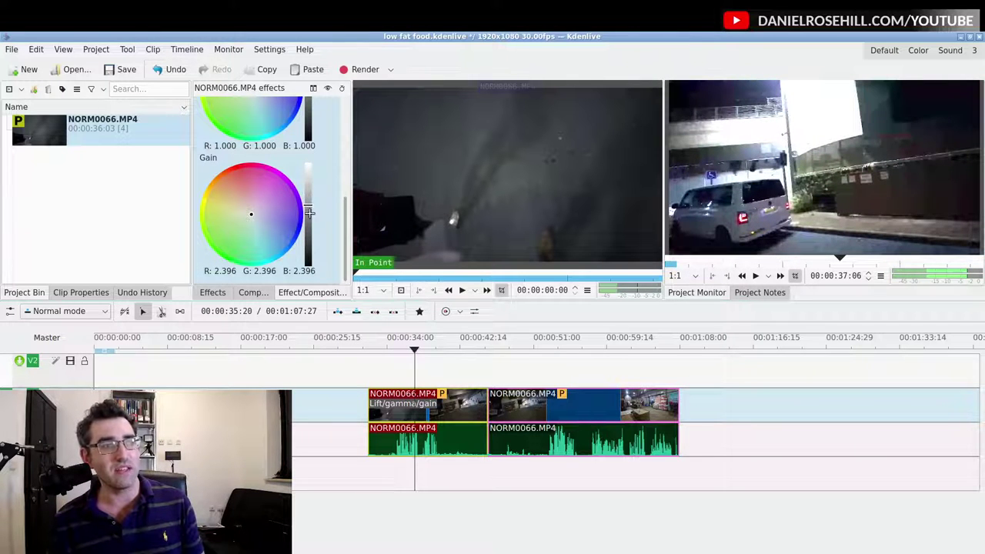
{"action": "mouse_move", "coordinate": [308, 204]}
{"action": "left_mouse_down"}
{"action": "mouse_move", "coordinate": [304, 229]}
{"action": "mouse_move", "coordinate": [309, 217]}
{"action": "left_mouse_up"}
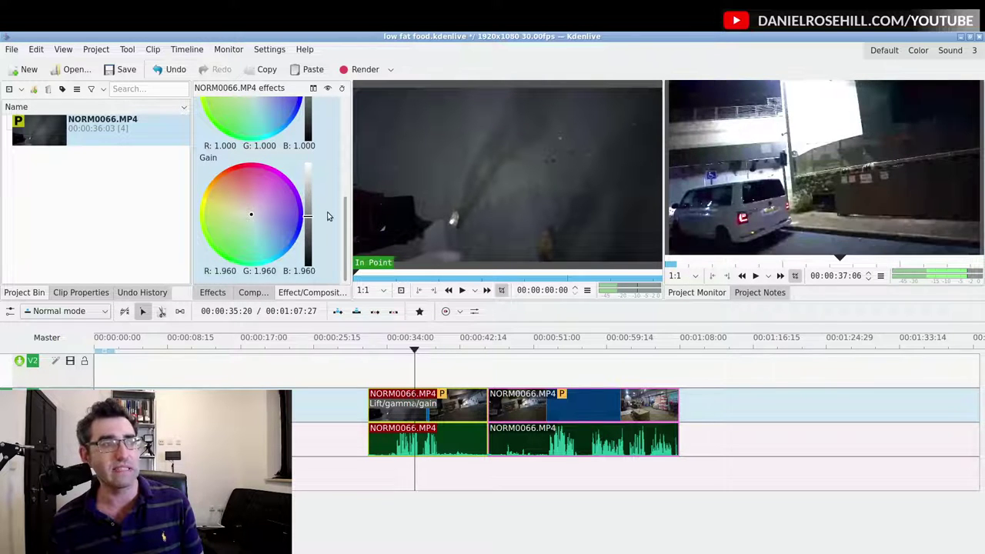
{"action": "scroll", "coordinate": [334, 213], "scroll_direction": "up", "scroll_amount": 3}
{"action": "scroll", "coordinate": [314, 200], "scroll_direction": "up", "scroll_amount": 2}
{"action": "scroll", "coordinate": [314, 198], "scroll_direction": "down", "scroll_amount": 3}
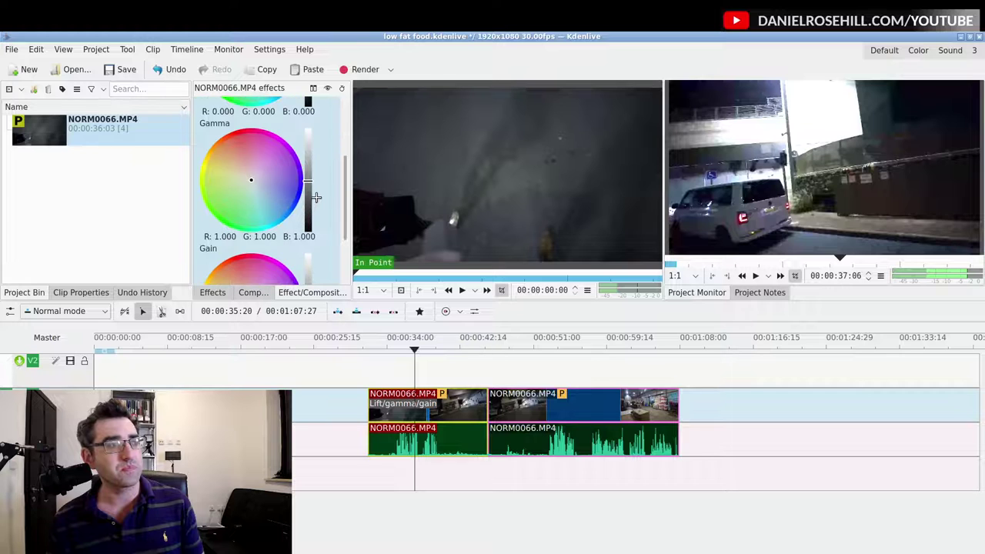
{"action": "left_click_drag", "start_coordinate": [307, 179], "coordinate": [306, 143]}
Step: Set lift 0.079, gamma 0.950 and gain 1.168 on the first clip, previewing around 43 seconds
{"action": "scroll", "coordinate": [306, 154], "scroll_direction": "up", "scroll_amount": 3}
{"action": "left_click", "coordinate": [306, 153]}
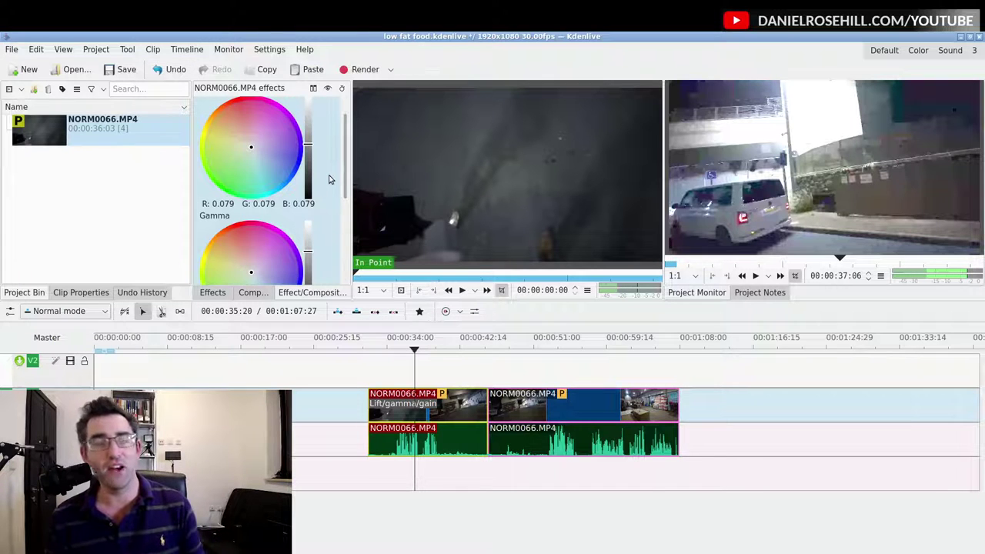
{"action": "left_click_drag", "start_coordinate": [413, 350], "coordinate": [459, 369]}
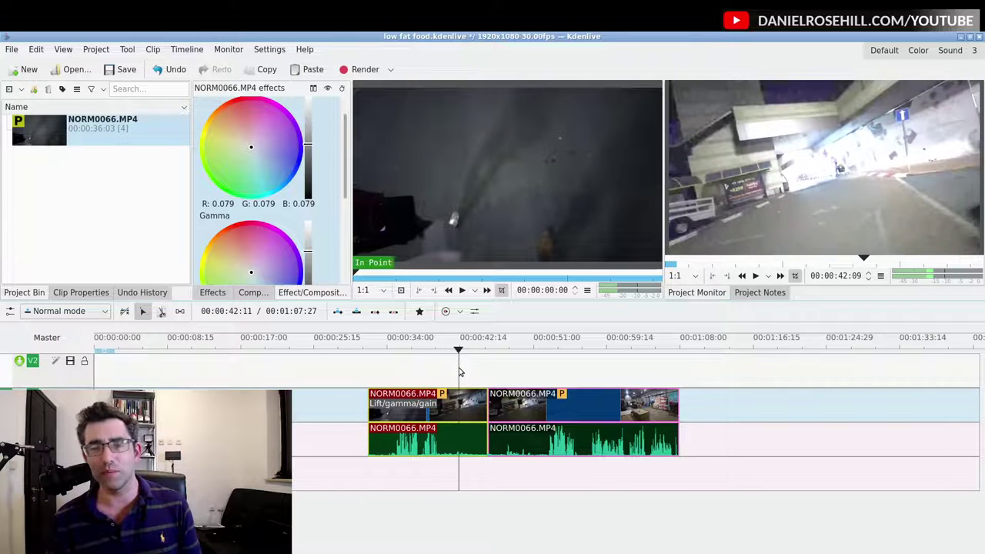
{"action": "scroll", "coordinate": [322, 205], "scroll_direction": "down", "scroll_amount": 2}
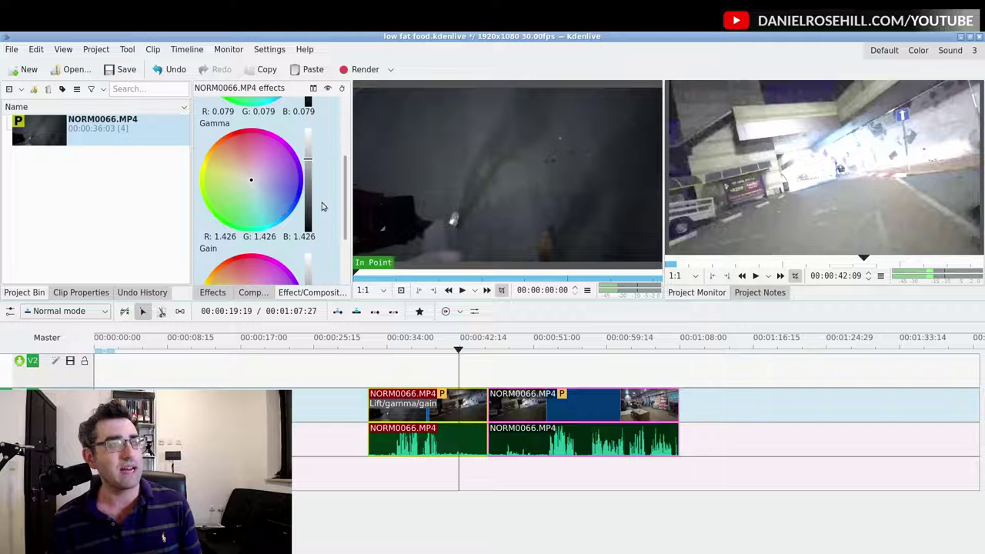
{"action": "left_click_drag", "start_coordinate": [308, 163], "coordinate": [306, 235]}
{"action": "scroll", "coordinate": [324, 197], "scroll_direction": "down", "scroll_amount": 2}
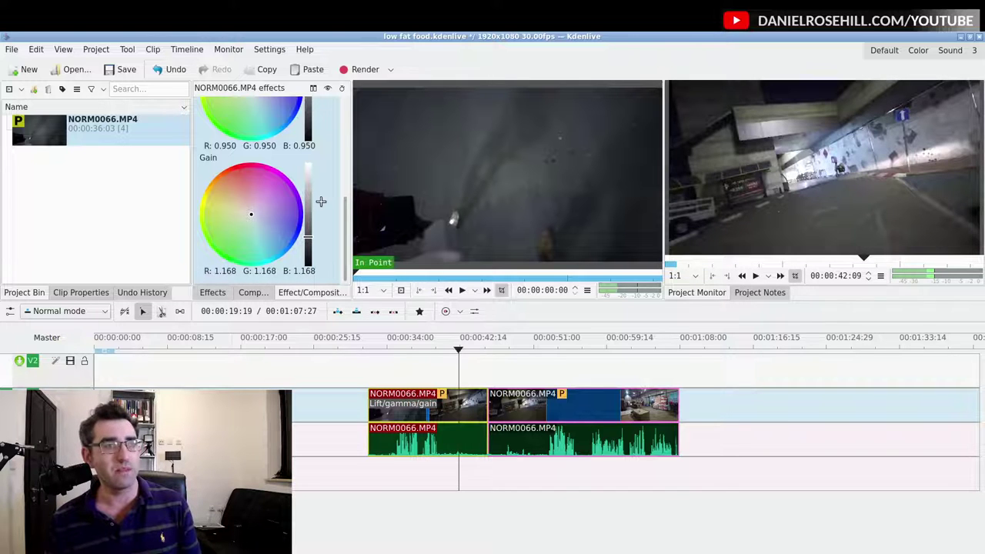
{"action": "scroll", "coordinate": [321, 202], "scroll_direction": "up", "scroll_amount": 3}
Step: Pull the first clip's gamma colour wheel toward red and scrub back to review the tint
{"action": "mouse_move", "coordinate": [459, 351]}
{"action": "left_mouse_down"}
{"action": "mouse_move", "coordinate": [413, 352]}
{"action": "mouse_move", "coordinate": [452, 351]}
{"action": "left_mouse_up"}
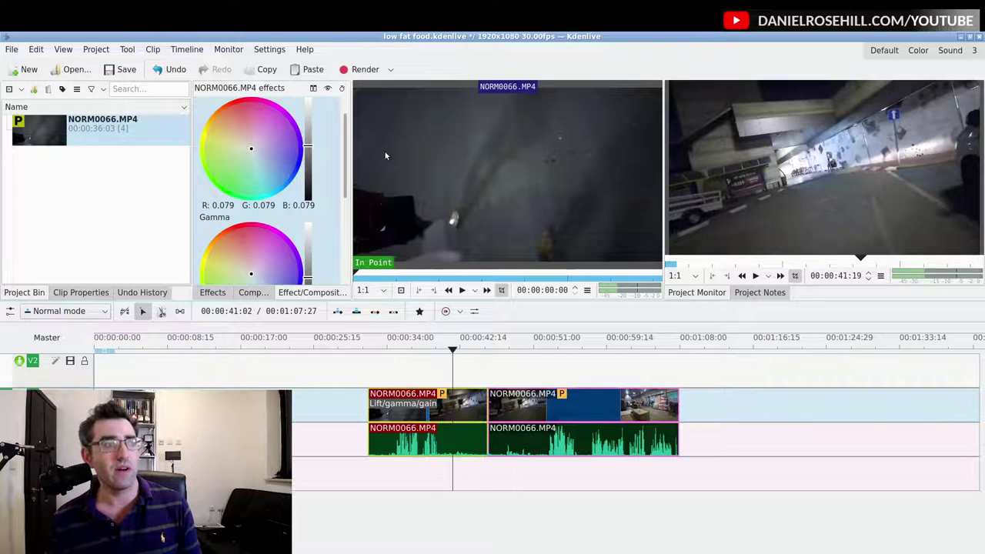
{"action": "scroll", "coordinate": [331, 175], "scroll_direction": "up", "scroll_amount": 1}
{"action": "scroll", "coordinate": [311, 184], "scroll_direction": "down", "scroll_amount": 4}
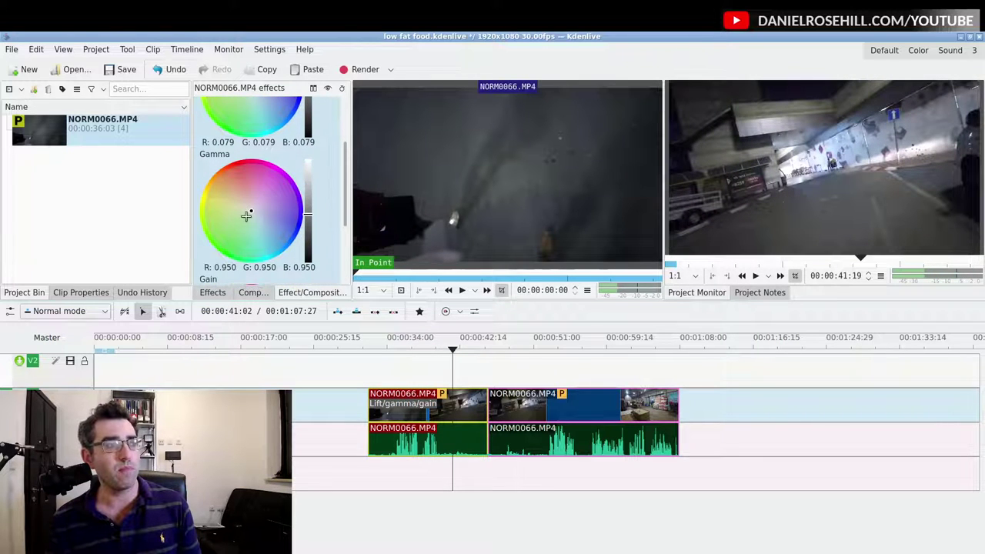
{"action": "left_click_drag", "start_coordinate": [247, 213], "coordinate": [247, 183]}
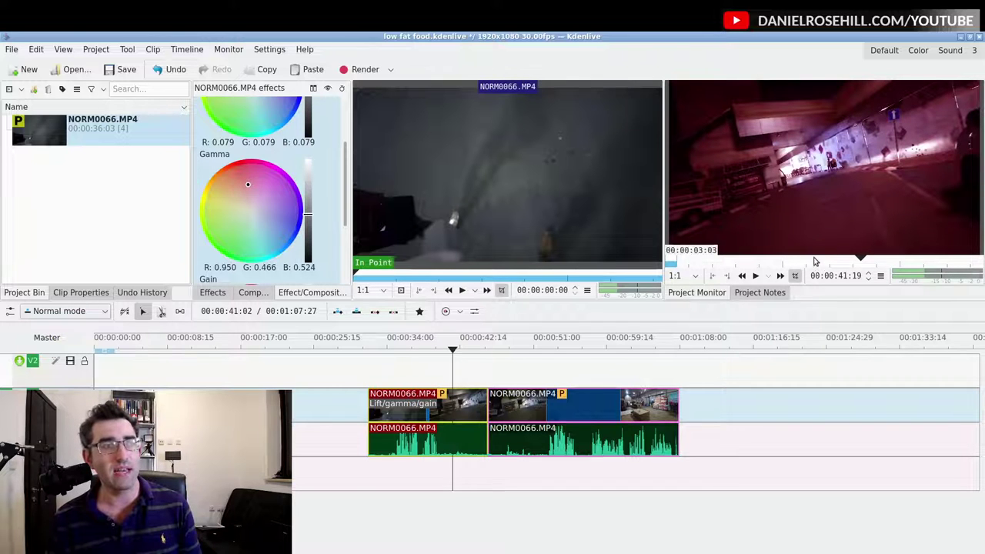
{"action": "left_click_drag", "start_coordinate": [453, 354], "coordinate": [428, 356]}
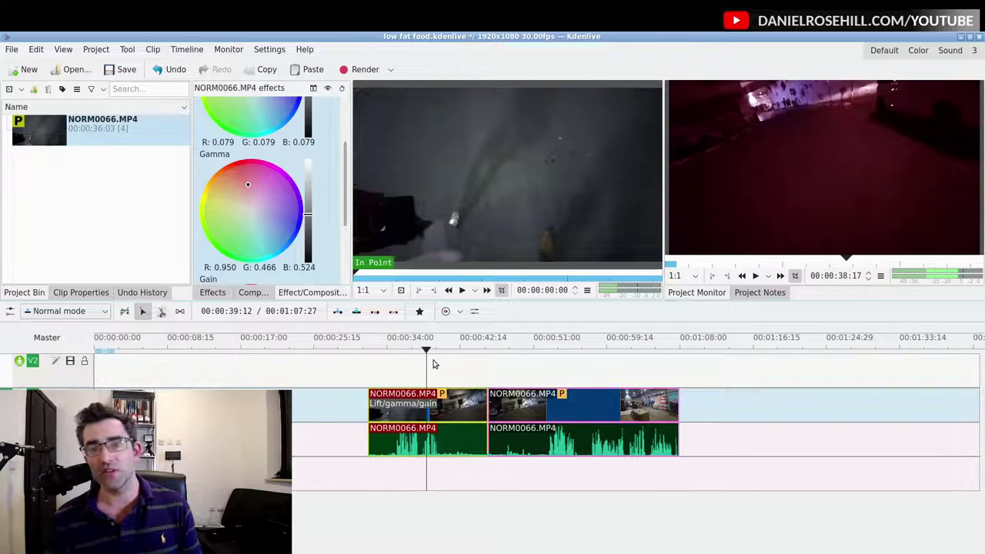
{"action": "mouse_move", "coordinate": [464, 261]}
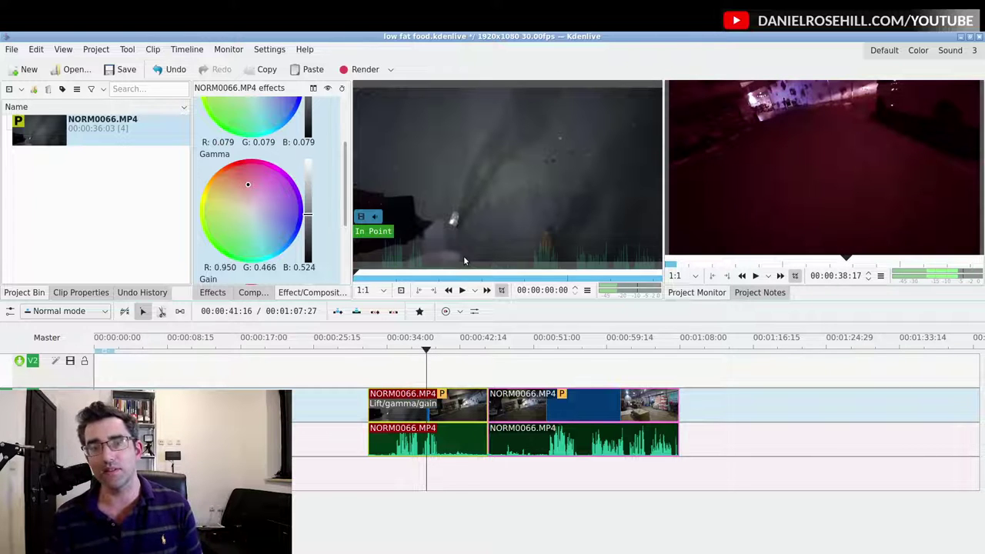
Step: Select both clips and paste the first clip's Lift/gamma/gain effect onto the second clip
{"action": "left_click", "coordinate": [412, 399]}
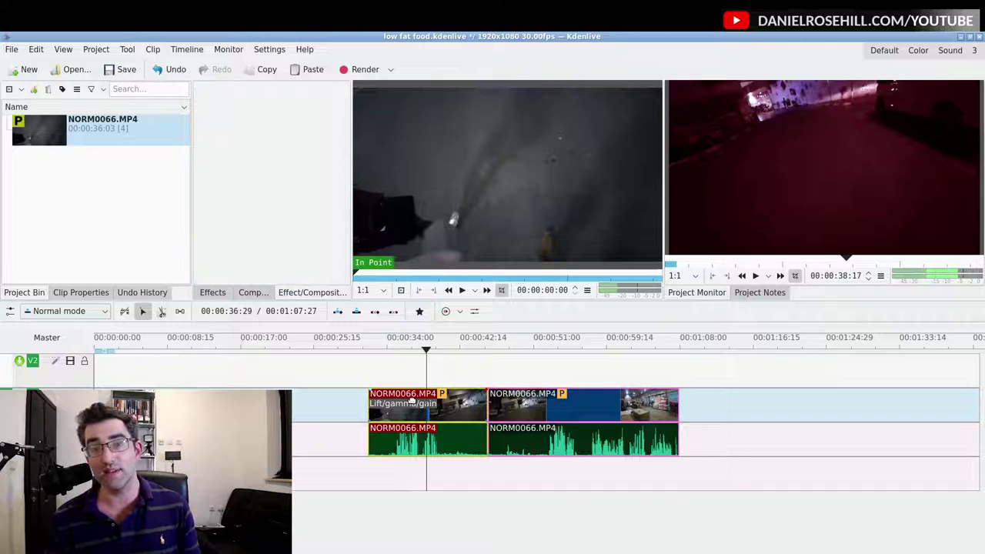
{"action": "left_click", "coordinate": [540, 413], "text": "shift"}
{"action": "right_click", "coordinate": [545, 413]}
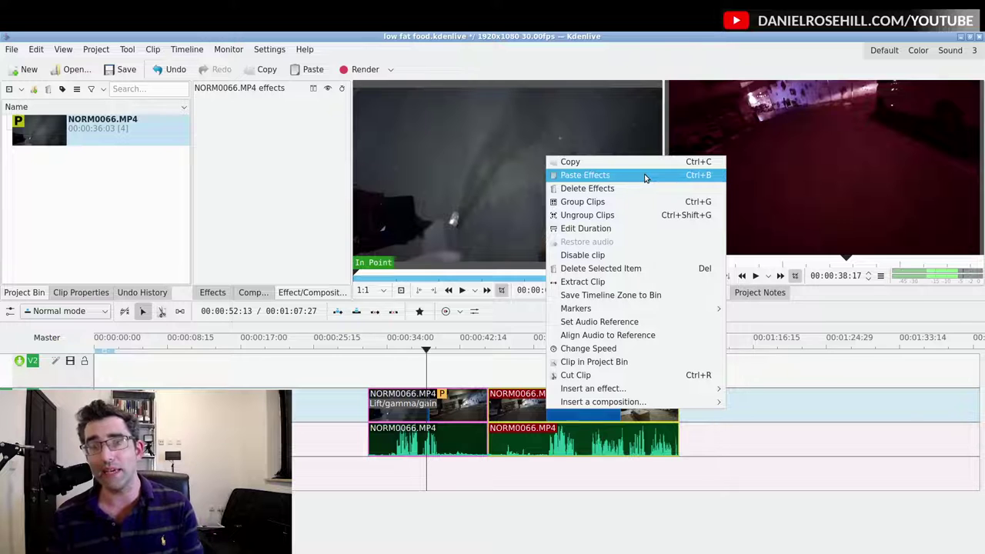
{"action": "left_click", "coordinate": [483, 419]}
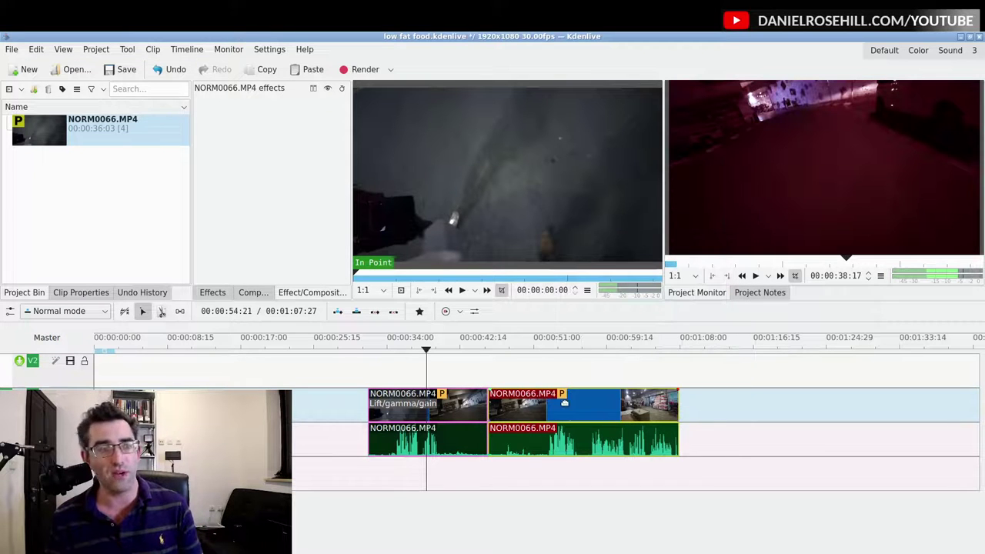
{"action": "left_click_drag", "start_coordinate": [438, 346], "coordinate": [530, 367]}
{"action": "key", "text": "ctrl+alt+v"}
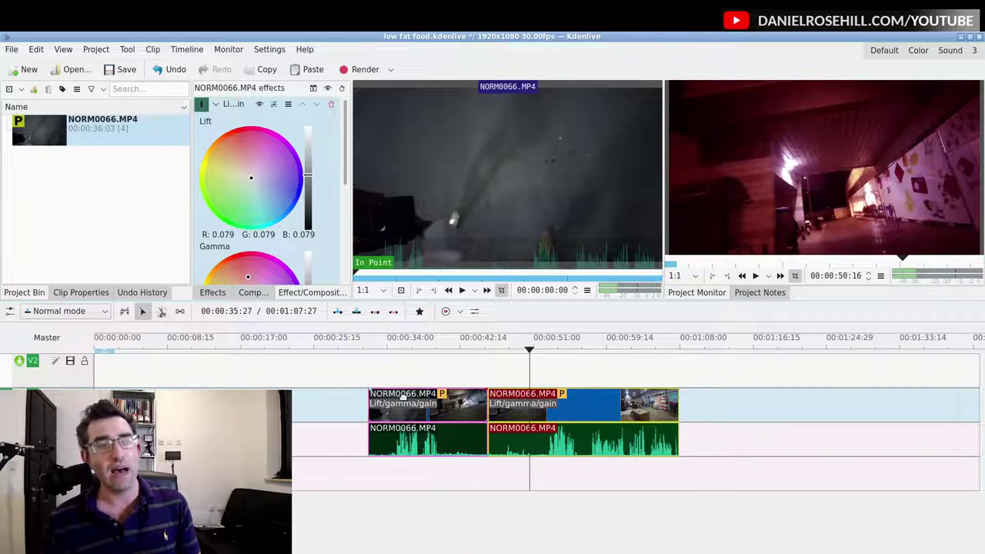
{"action": "left_click_drag", "start_coordinate": [408, 371], "coordinate": [444, 370]}
Step: Delete the second clip's Lift/gamma/gain effect, then select the first clip to show its settings
{"action": "left_click", "coordinate": [508, 407]}
{"action": "left_click", "coordinate": [331, 104]}
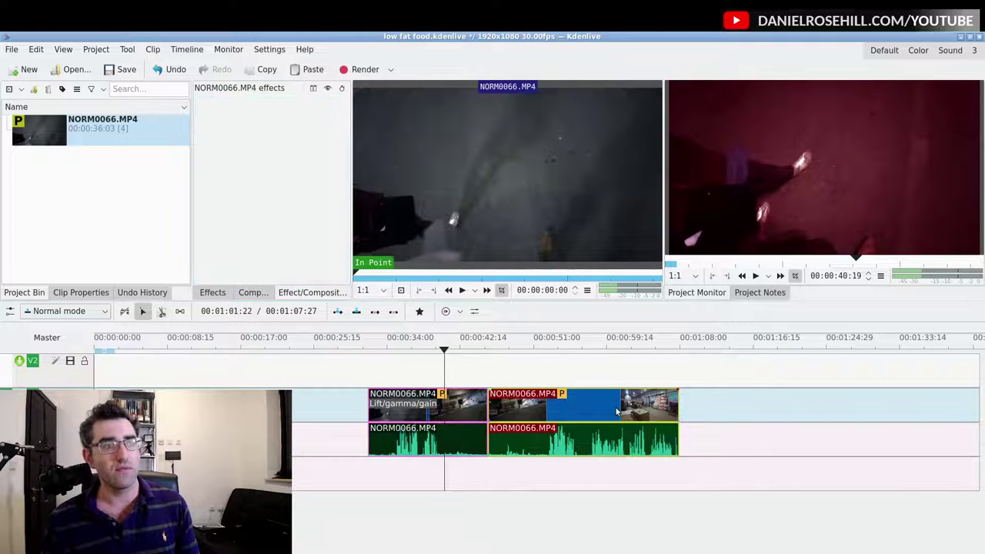
{"action": "left_click_drag", "start_coordinate": [435, 354], "coordinate": [410, 351]}
{"action": "left_click", "coordinate": [201, 293]}
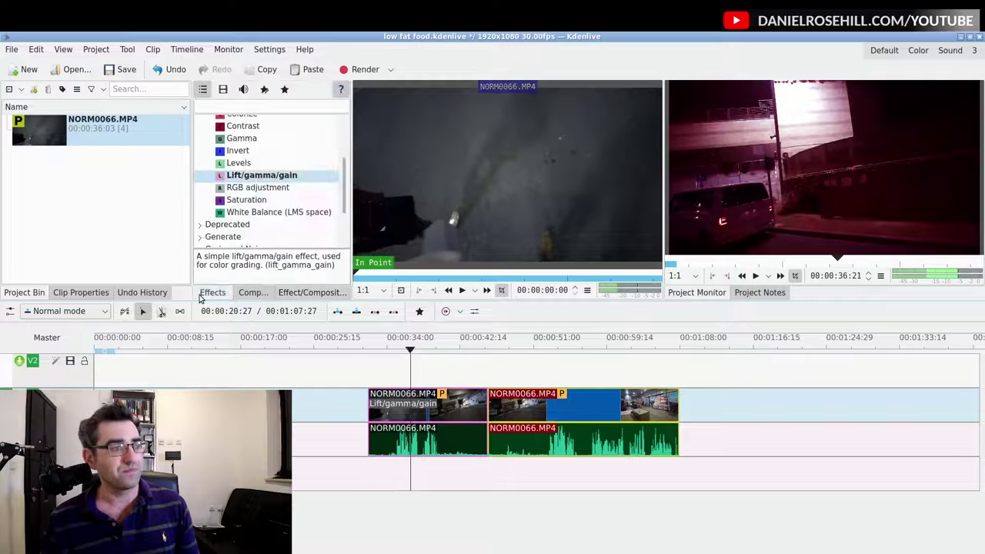
{"action": "left_click", "coordinate": [402, 416]}
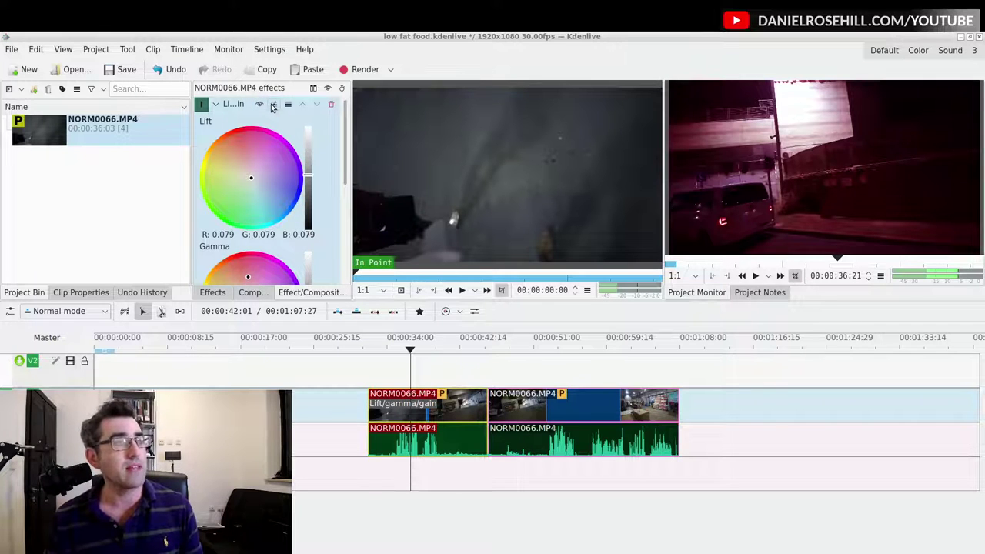
Step: Save the first clip's lift 0.079, gamma 0.950, gain 1.168 settings as preset 'Red tint'
{"action": "left_click", "coordinate": [272, 106]}
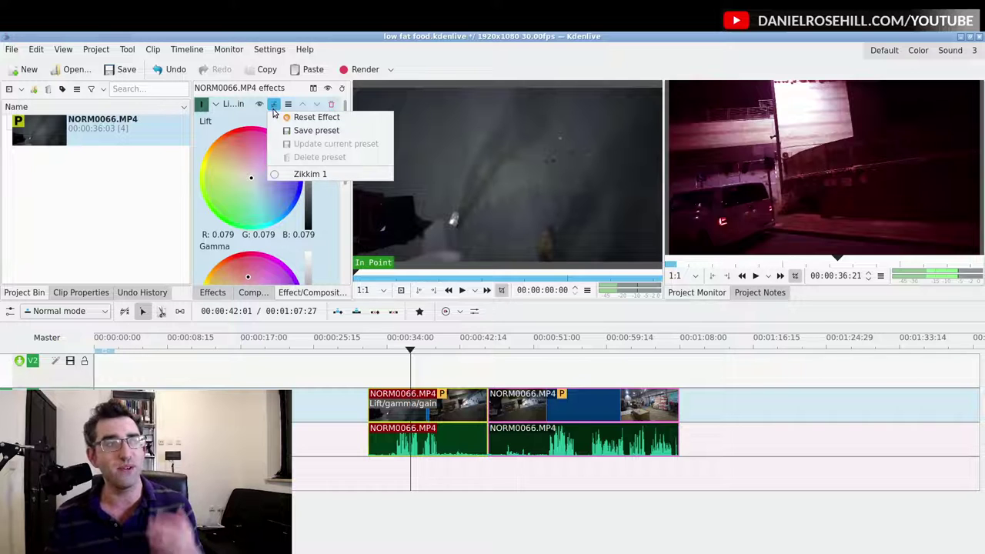
{"action": "left_click", "coordinate": [302, 133]}
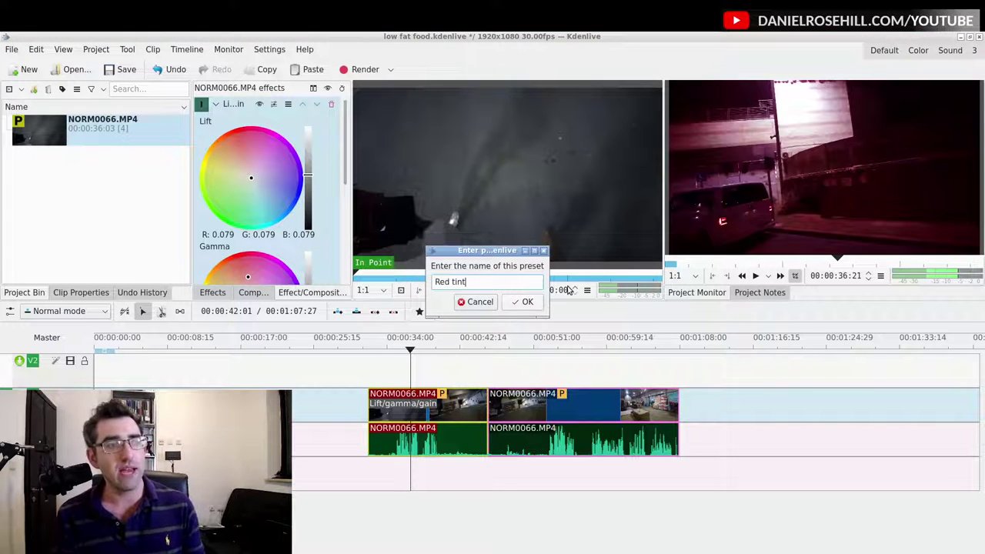
{"action": "key", "text": "Return"}
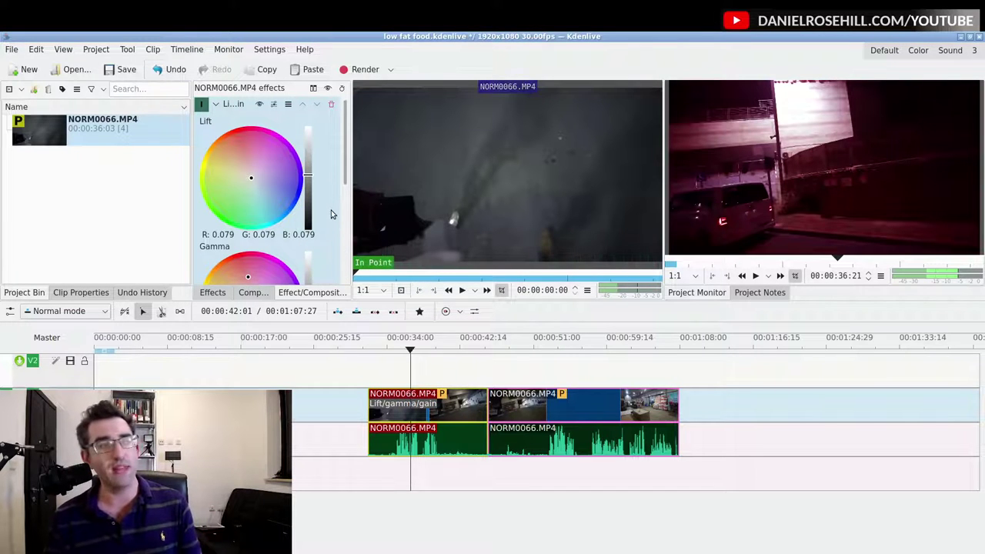
{"action": "scroll", "coordinate": [331, 212], "scroll_direction": "down", "scroll_amount": 1}
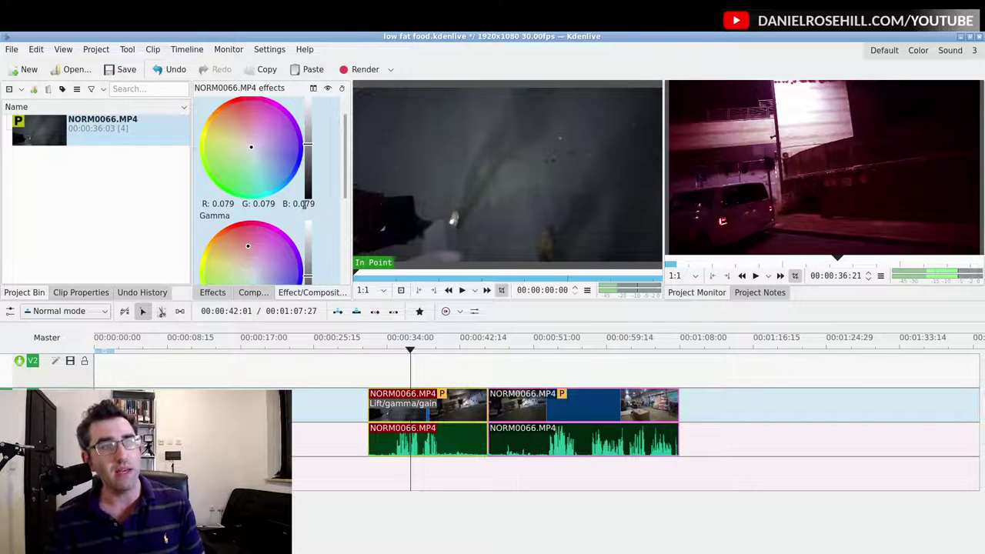
{"action": "scroll", "coordinate": [306, 204], "scroll_direction": "down", "scroll_amount": 3}
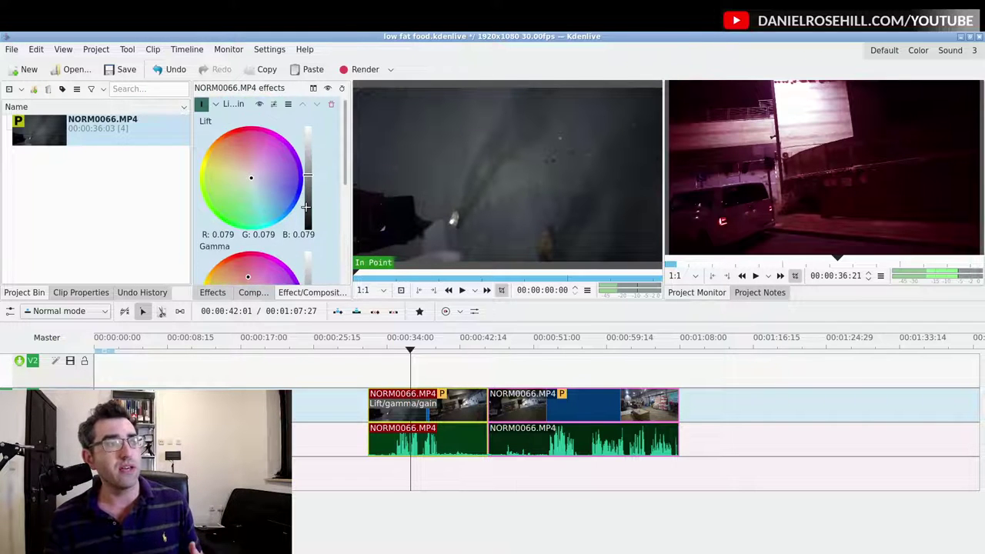
{"action": "scroll", "coordinate": [308, 214], "scroll_direction": "down", "scroll_amount": 3}
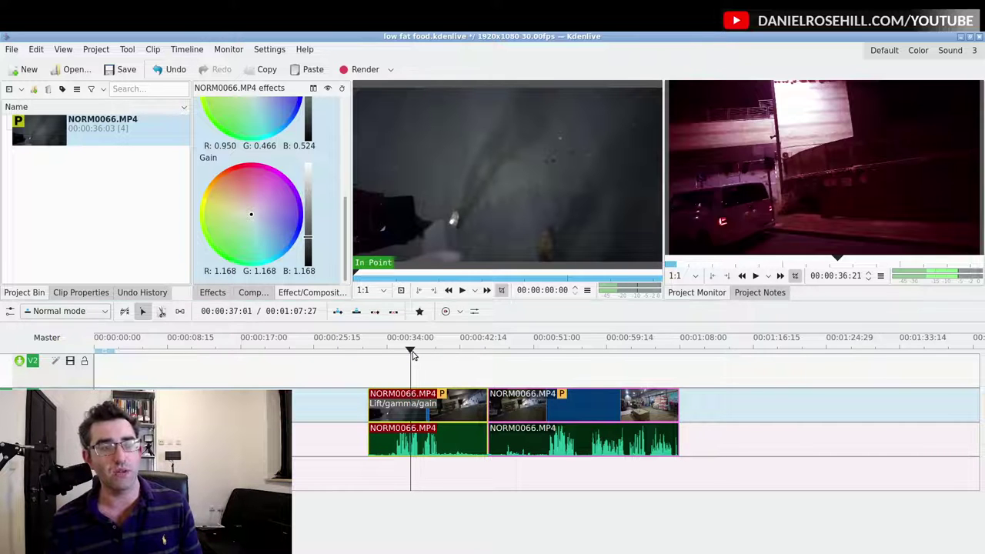
Step: Select the second clip and add the Lift/gamma/gain effect to it
{"action": "left_click", "coordinate": [607, 346]}
{"action": "left_click", "coordinate": [583, 348]}
{"action": "left_click", "coordinate": [554, 413]}
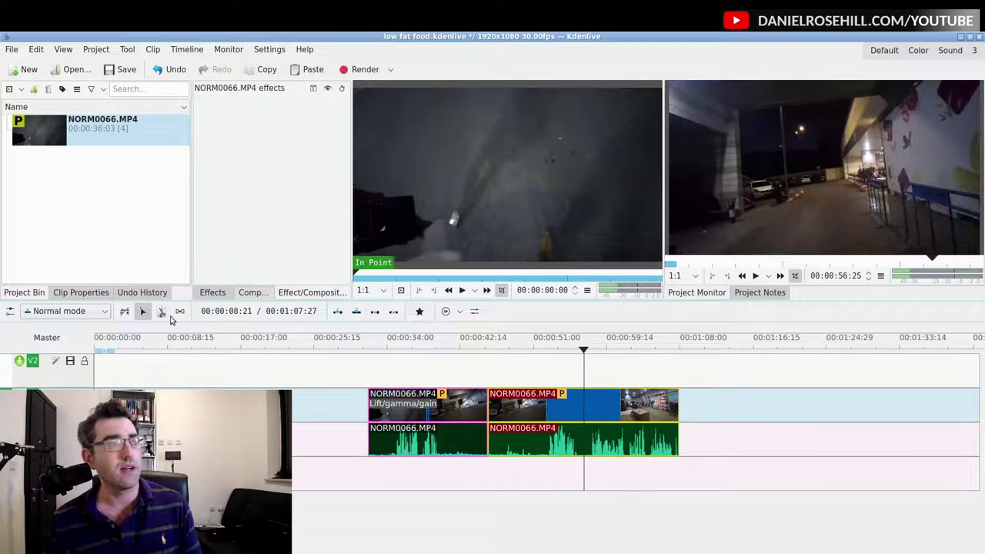
{"action": "left_click", "coordinate": [212, 293]}
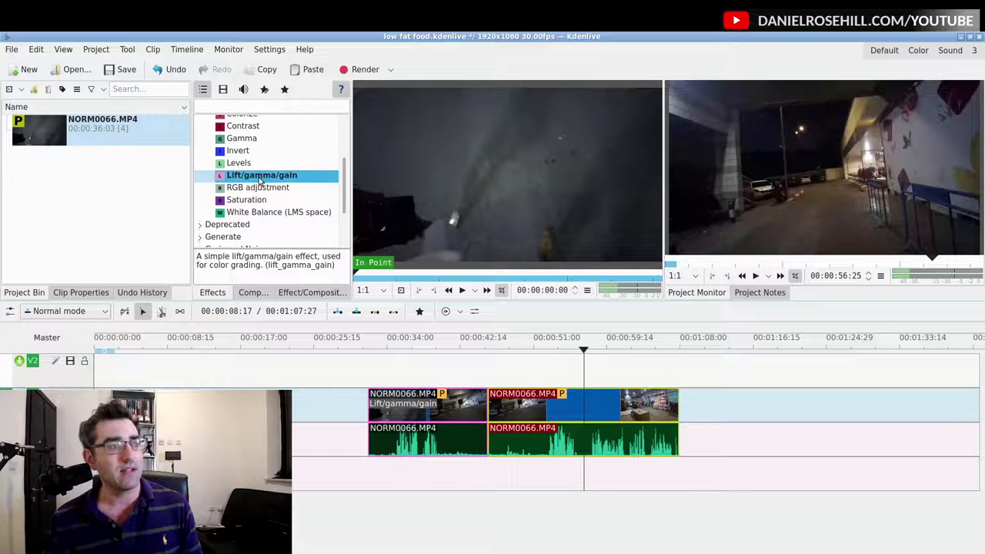
{"action": "left_click_drag", "start_coordinate": [575, 406], "coordinate": [574, 404]}
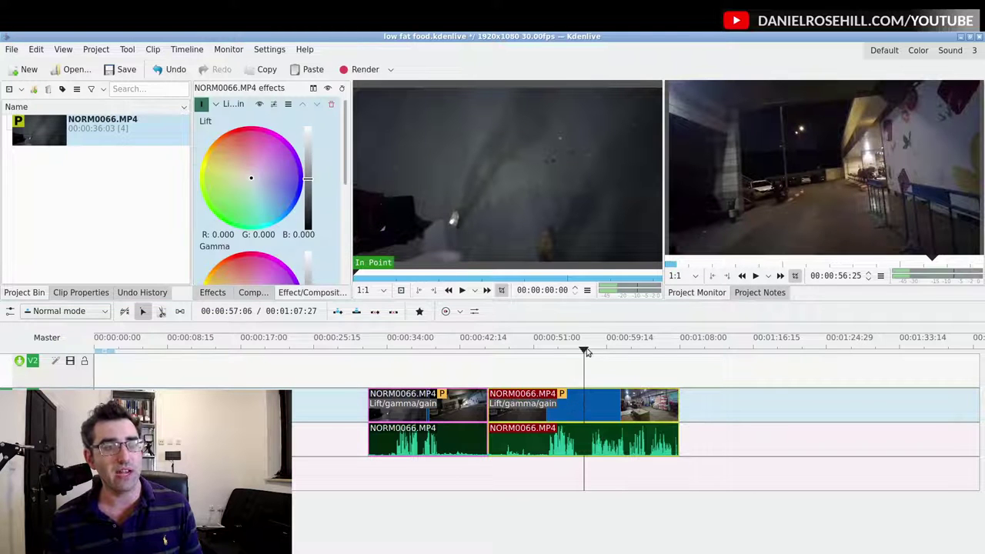
Step: Apply the Red tint preset to the second clip and scrub through it to preview
{"action": "left_click", "coordinate": [551, 350]}
{"action": "left_click", "coordinate": [542, 362]}
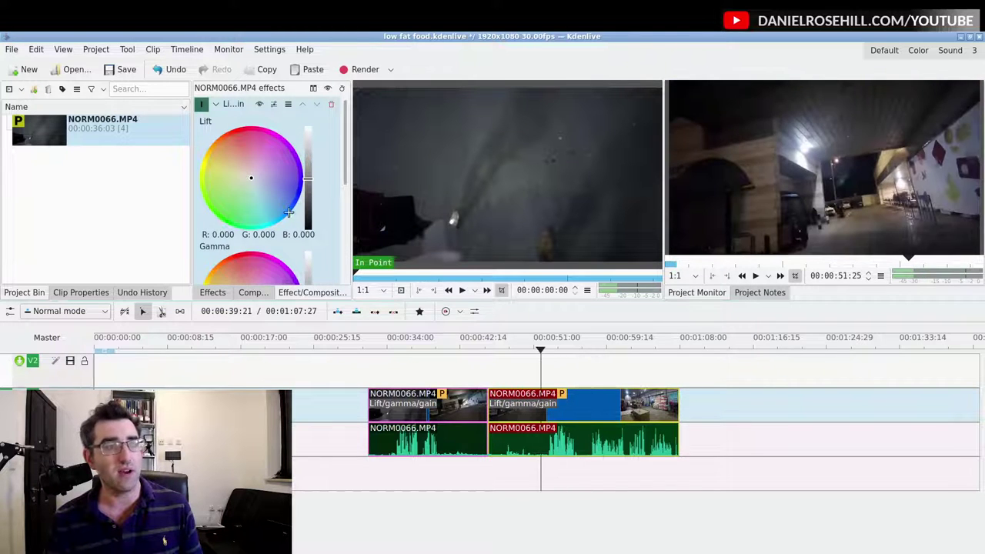
{"action": "left_click", "coordinate": [274, 104]}
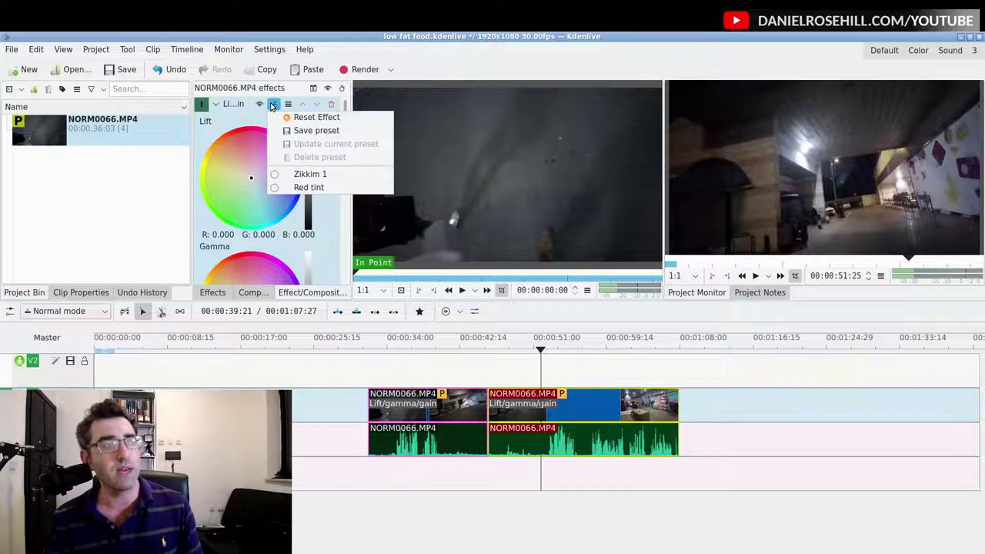
{"action": "left_click", "coordinate": [309, 187]}
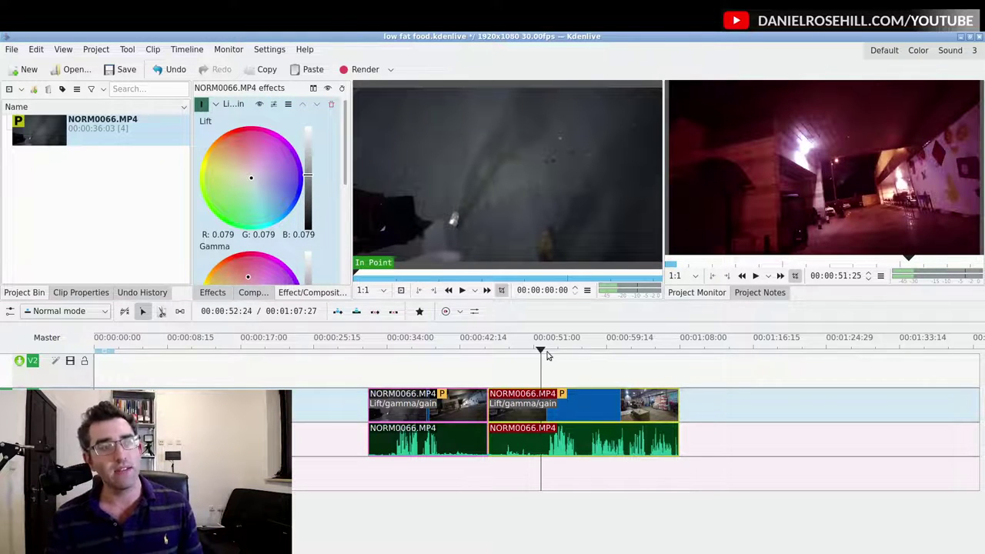
{"action": "left_click_drag", "start_coordinate": [545, 354], "coordinate": [637, 379]}
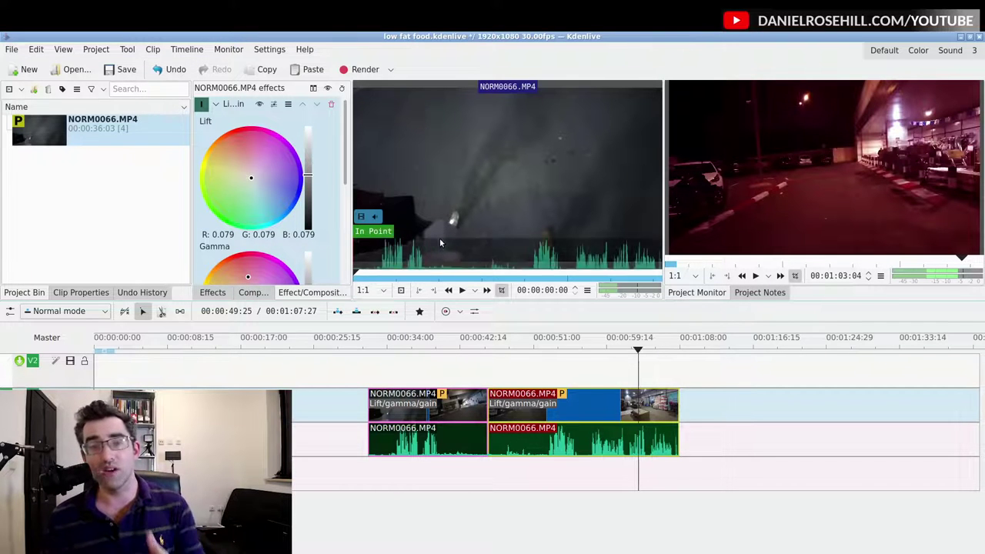
{"action": "left_click", "coordinate": [273, 104]}
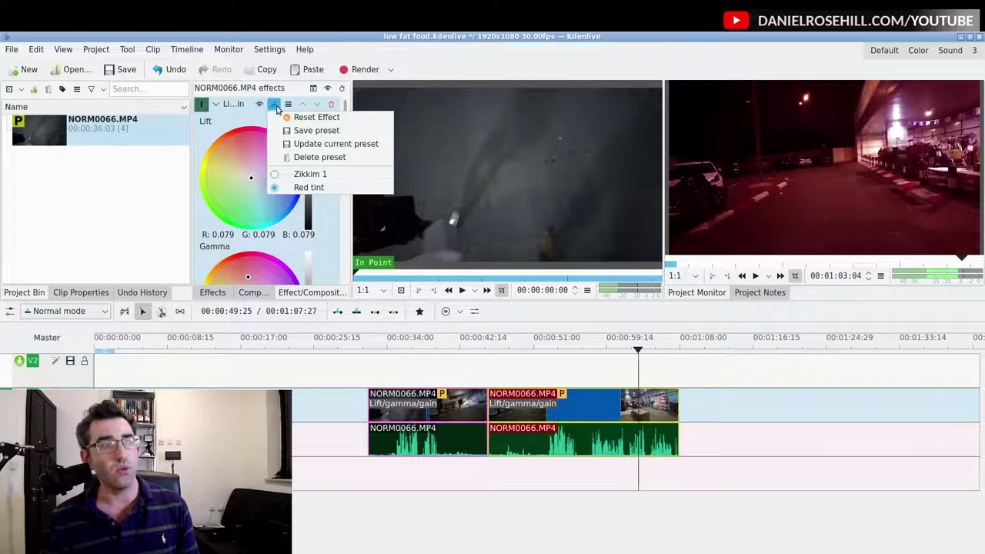
Step: Remove the Lift/gamma/gain effect from the first clip and preview it uncoloured
{"action": "left_click", "coordinate": [395, 406]}
{"action": "left_click", "coordinate": [399, 410]}
{"action": "left_click", "coordinate": [416, 394]}
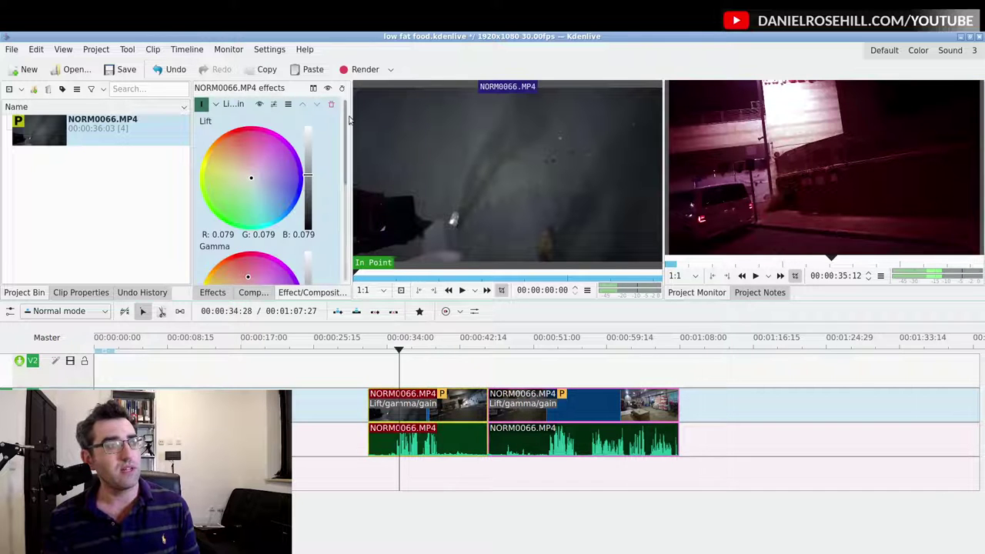
{"action": "left_click", "coordinate": [332, 106]}
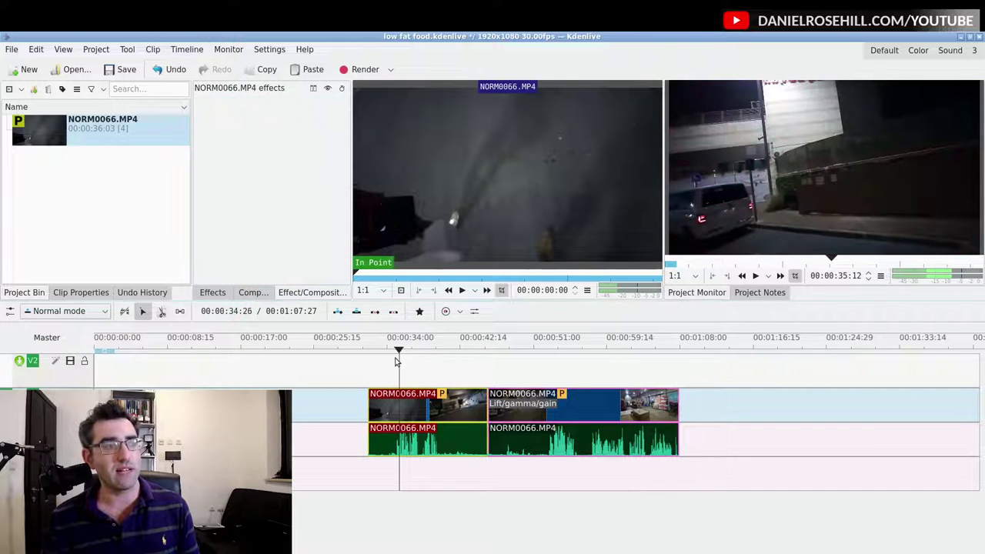
{"action": "left_click_drag", "start_coordinate": [399, 350], "coordinate": [590, 350]}
Step: Shift the second clip's gamma toward red, then reset the effect to its defaults
{"action": "left_click", "coordinate": [562, 393]}
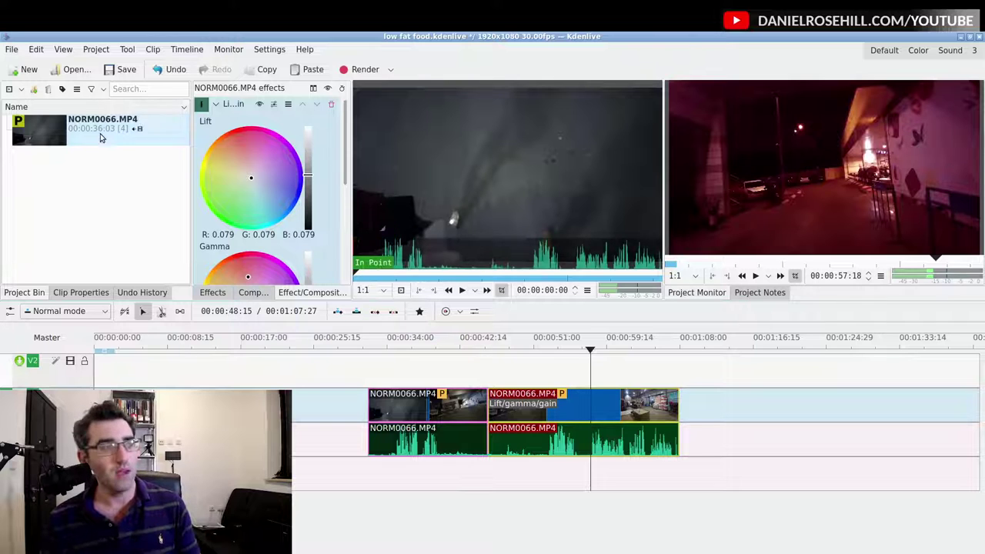
{"action": "scroll", "coordinate": [252, 179], "scroll_direction": "down", "scroll_amount": 3}
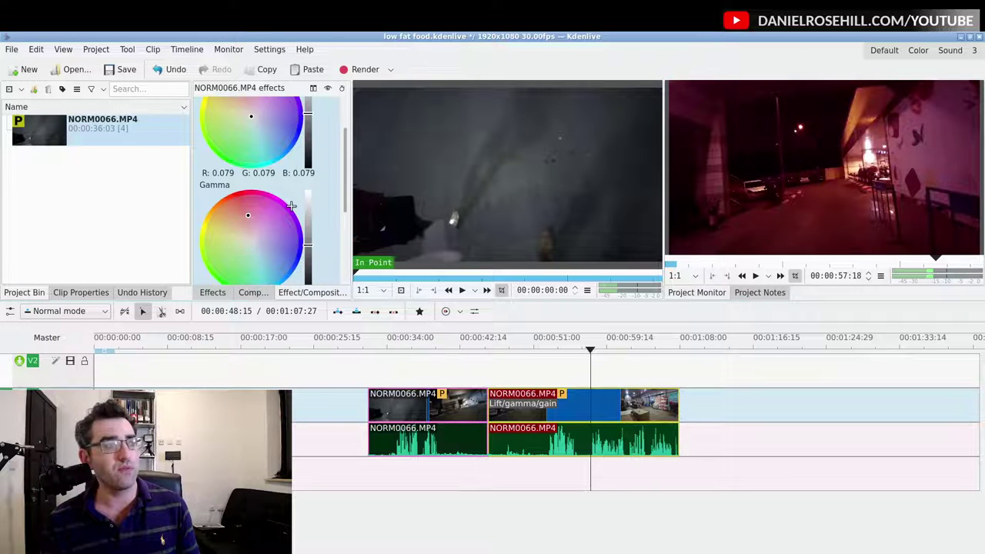
{"action": "left_click_drag", "start_coordinate": [246, 185], "coordinate": [244, 174]}
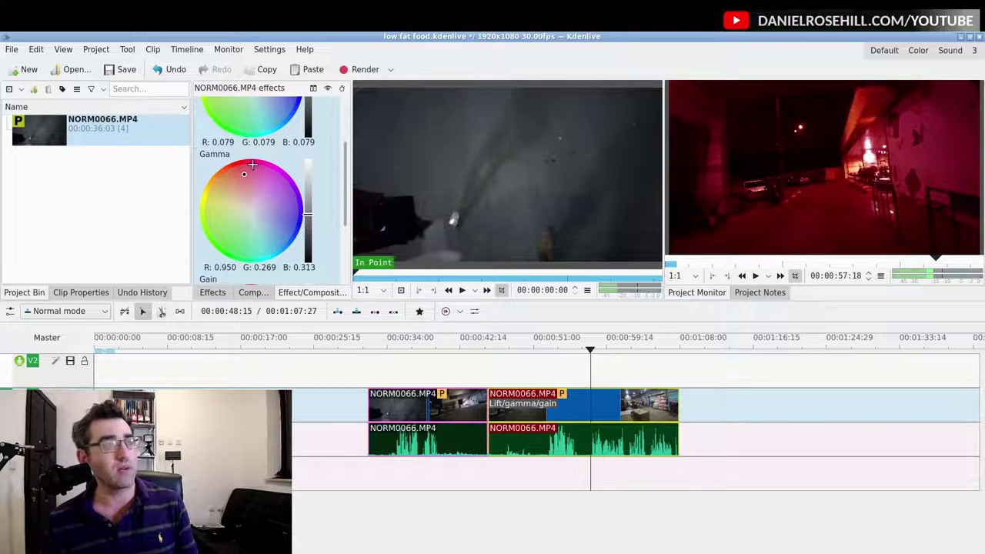
{"action": "scroll", "coordinate": [240, 157], "scroll_direction": "up", "scroll_amount": 3}
{"action": "left_click", "coordinate": [275, 105]}
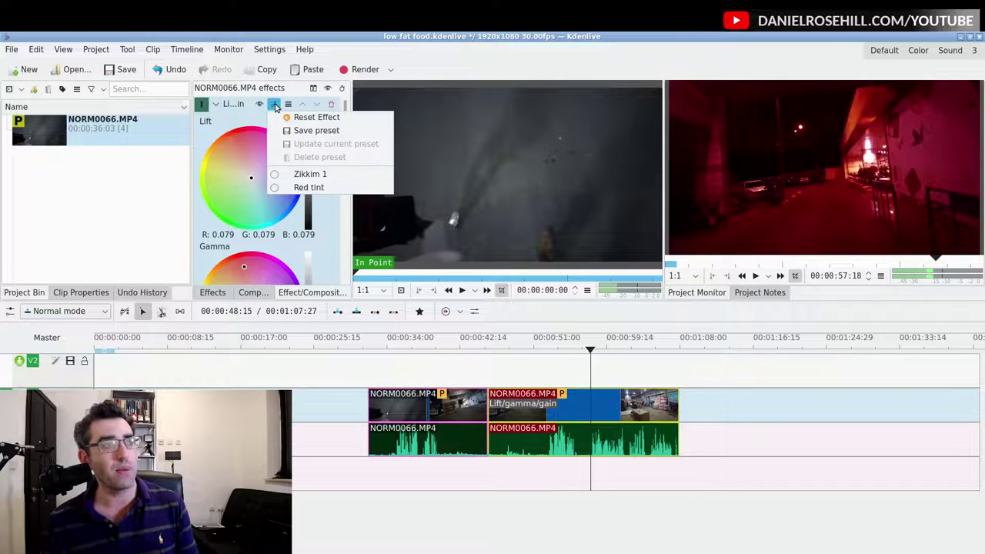
{"action": "left_click", "coordinate": [316, 117]}
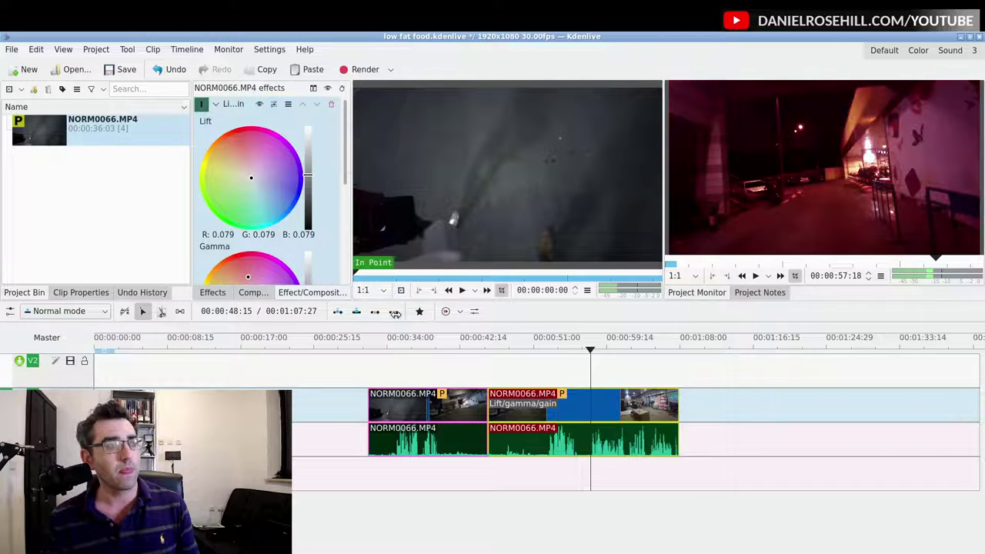
Step: Push the second clip's gamma strongly toward red and update the Red tint preset
{"action": "scroll", "coordinate": [290, 222], "scroll_direction": "down", "scroll_amount": 2}
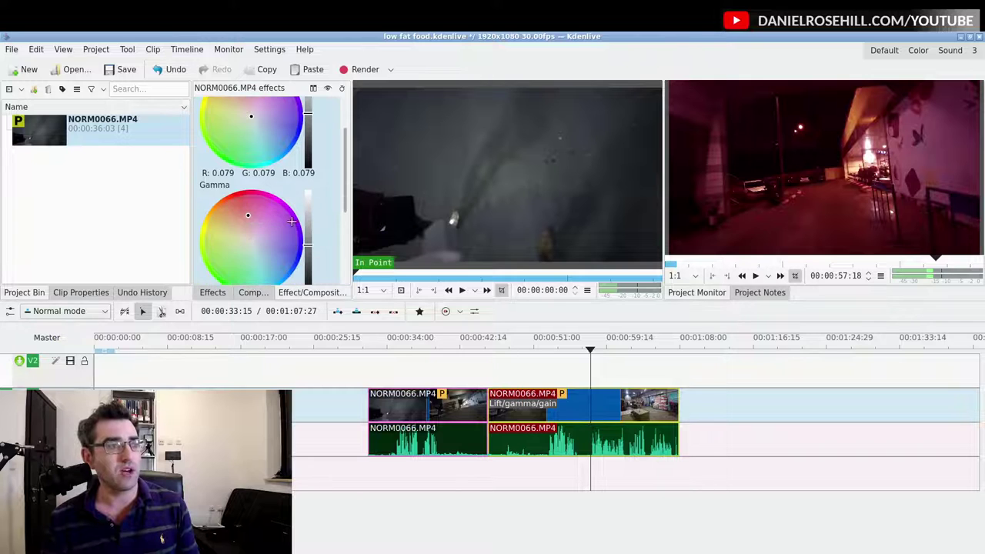
{"action": "left_click", "coordinate": [240, 208]}
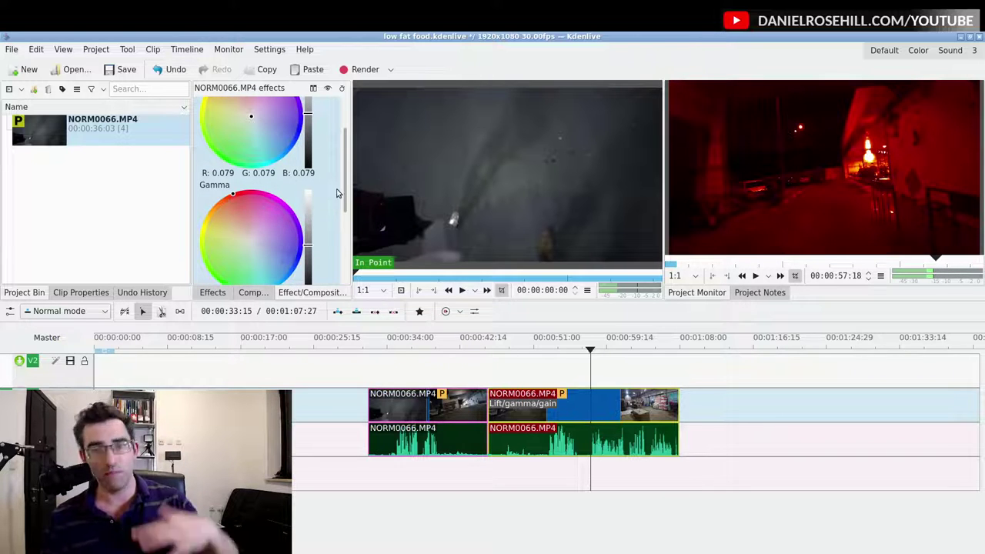
{"action": "scroll", "coordinate": [321, 157], "scroll_direction": "up", "scroll_amount": 2}
{"action": "left_click", "coordinate": [274, 105]}
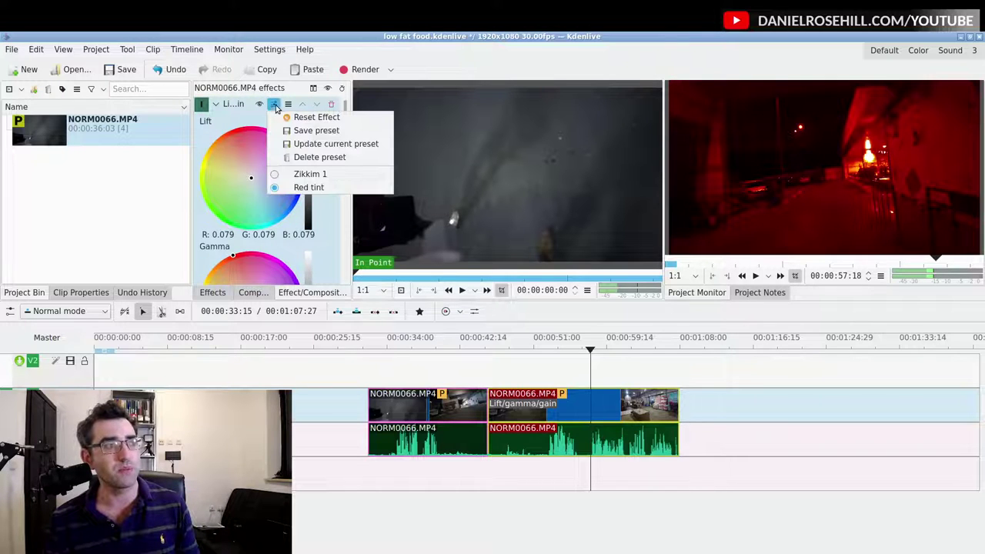
{"action": "left_click", "coordinate": [317, 152]}
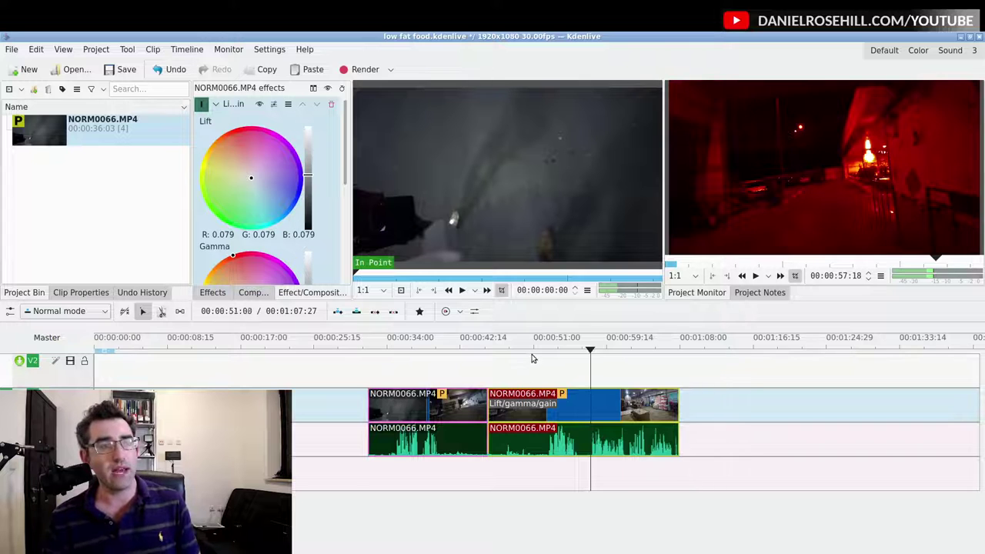
Step: Add Lift/gamma/gain to the first clip and apply the Red tint preset to it
{"action": "left_click", "coordinate": [554, 352]}
{"action": "left_click", "coordinate": [626, 350]}
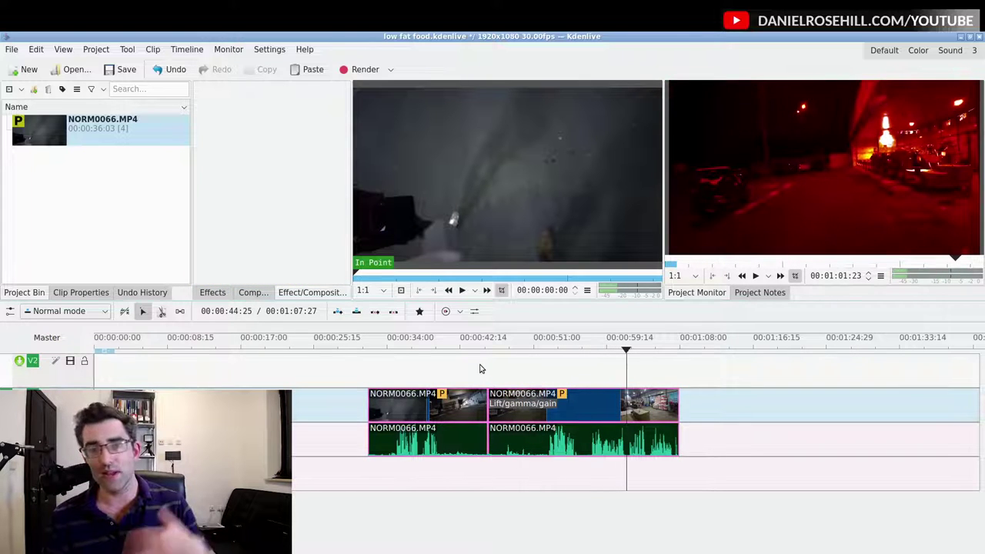
{"action": "left_click", "coordinate": [413, 350]}
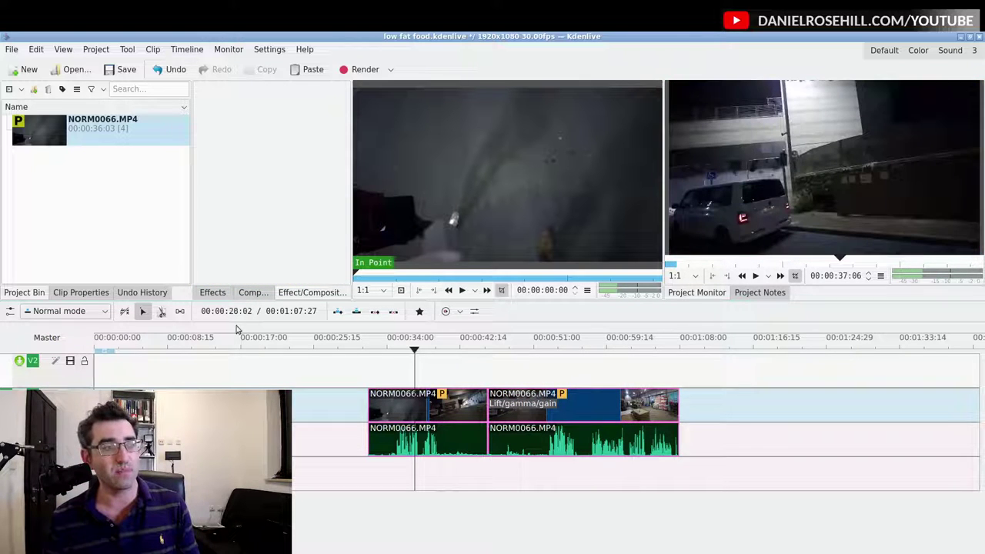
{"action": "left_click", "coordinate": [211, 293]}
{"action": "left_click", "coordinate": [291, 175]}
{"action": "left_click_drag", "start_coordinate": [291, 175], "coordinate": [403, 411]}
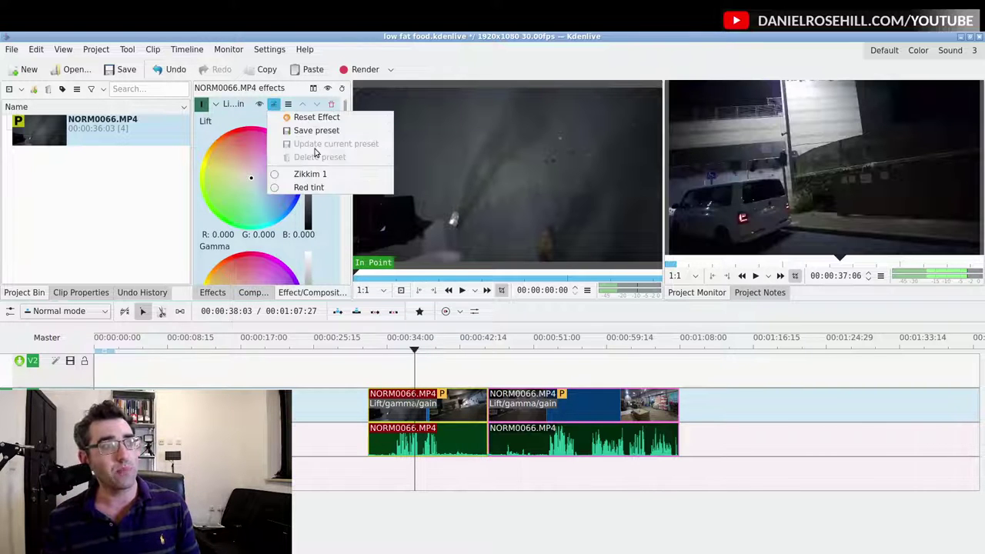
{"action": "left_click", "coordinate": [311, 187]}
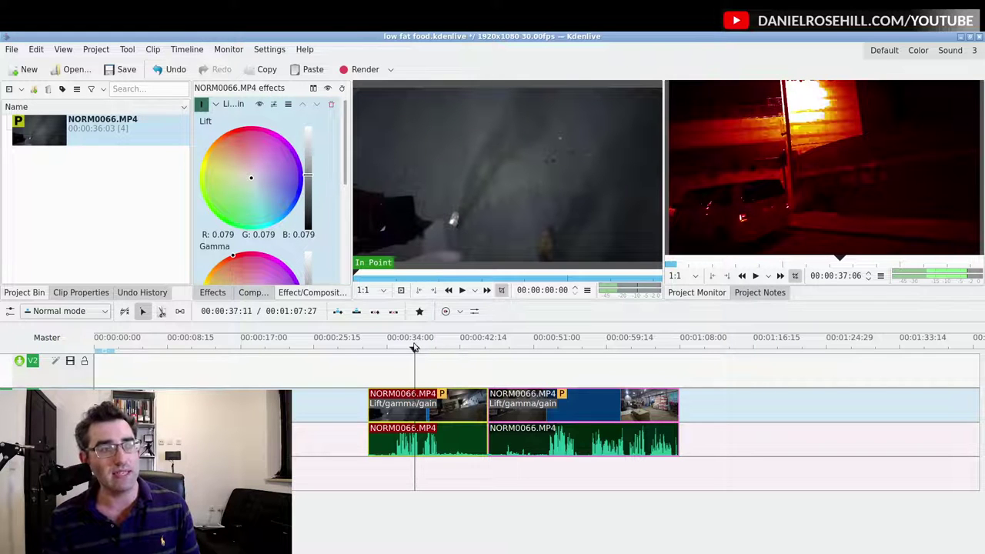
Step: Preview both red-tinted clips, then open the second clip's preset menu to manage Red tint
{"action": "left_click", "coordinate": [382, 365]}
{"action": "left_click_drag", "start_coordinate": [398, 352], "coordinate": [619, 348]}
{"action": "left_click", "coordinate": [558, 398]}
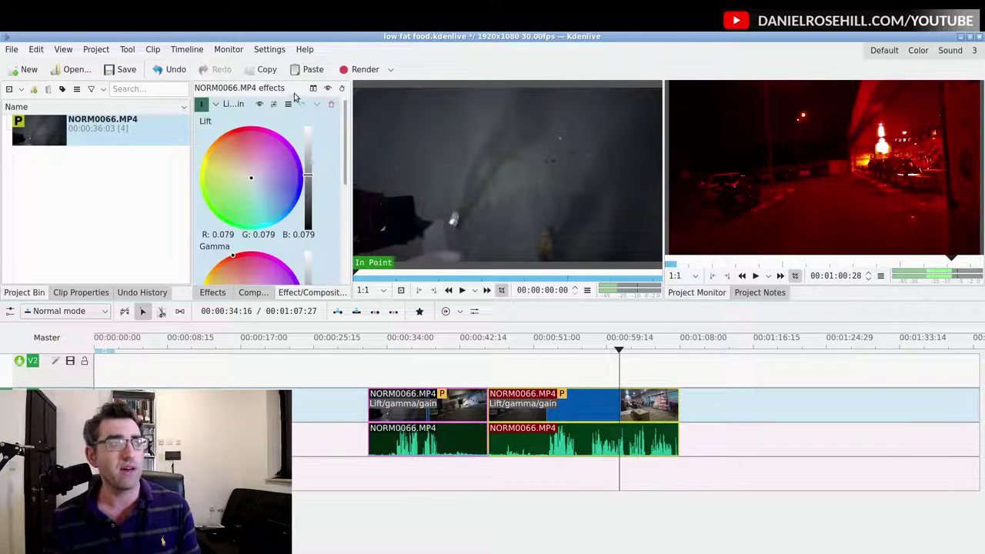
{"action": "left_click", "coordinate": [274, 106]}
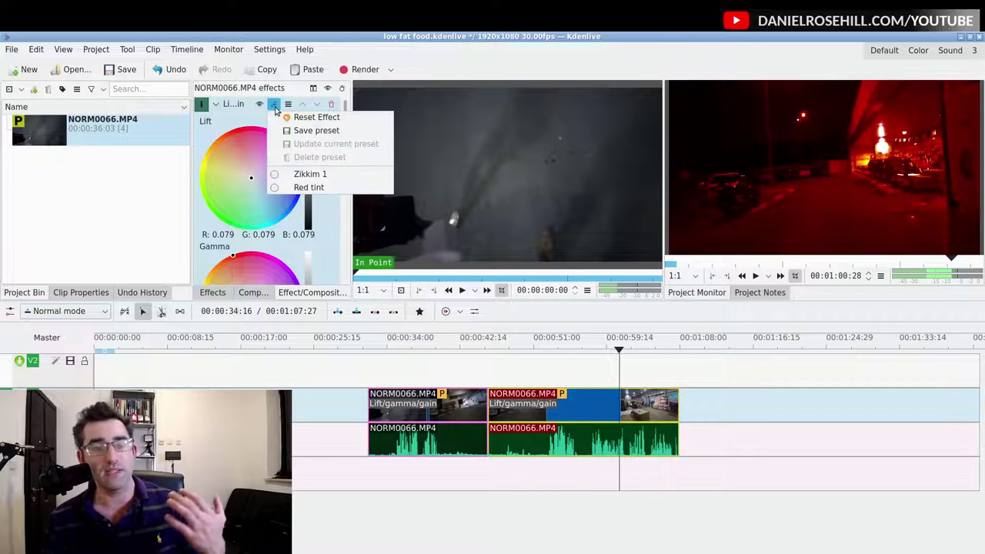
{"action": "left_click", "coordinate": [531, 390]}
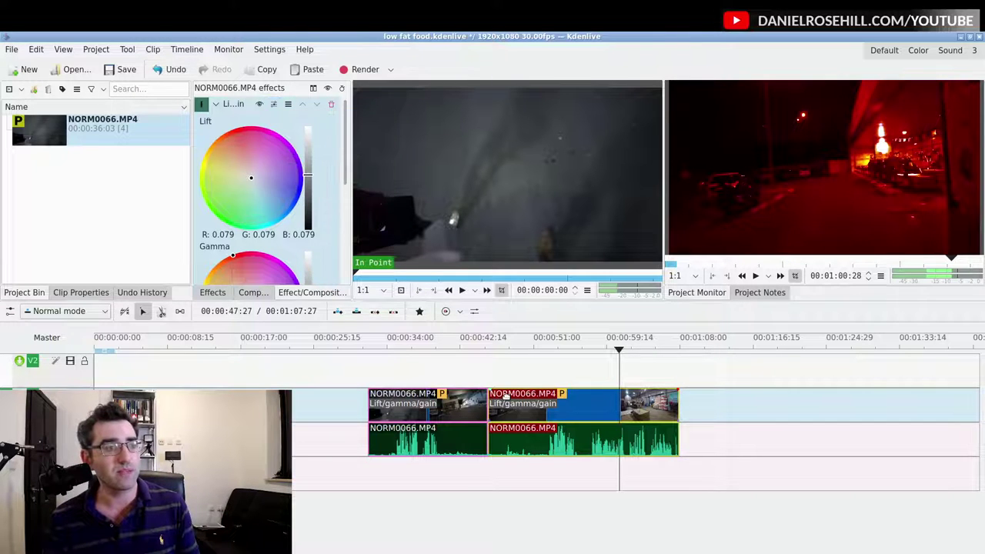
{"action": "left_click", "coordinate": [287, 107]}
{"action": "left_click", "coordinate": [286, 189]}
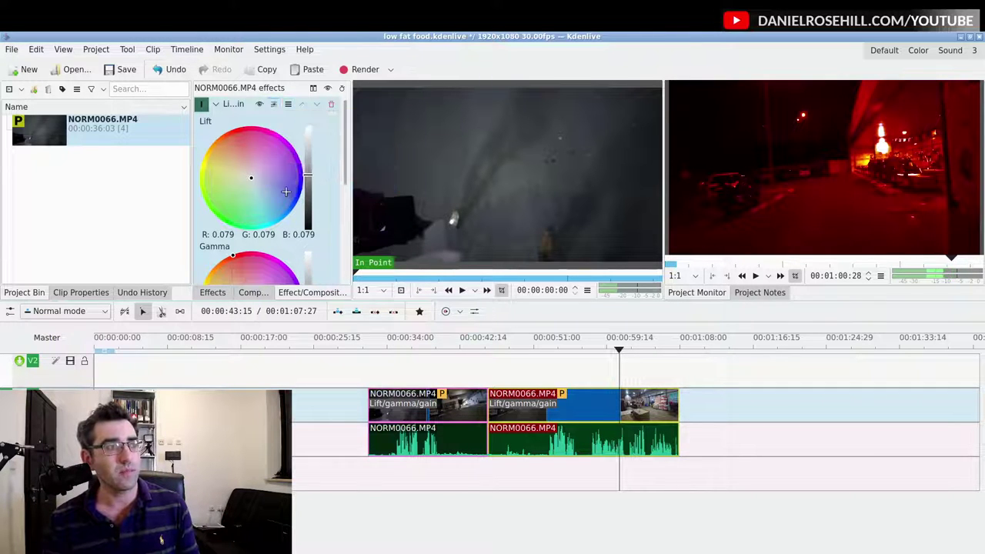
{"action": "left_click", "coordinate": [275, 105]}
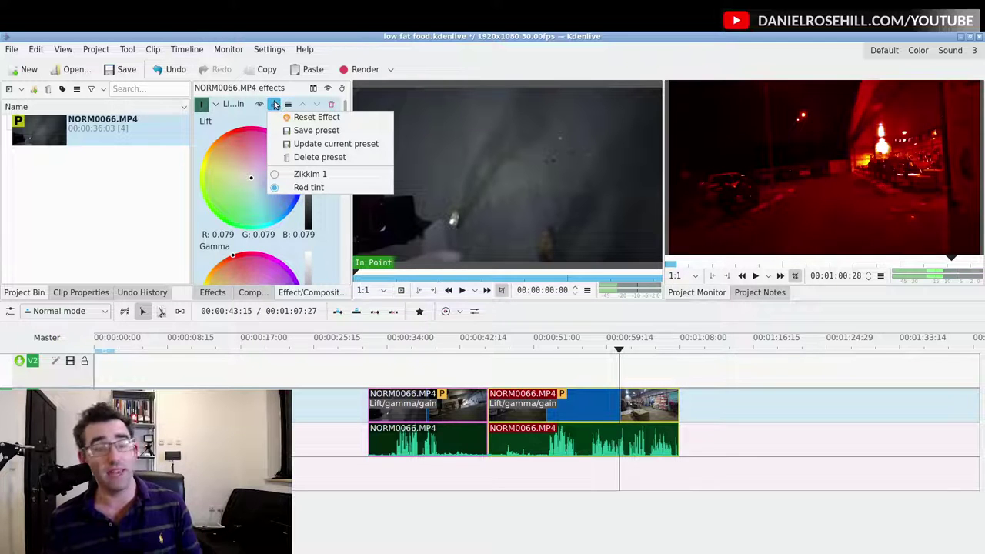
Step: Delete the Red tint preset and check the remaining saved presets
{"action": "left_click", "coordinate": [327, 159]}
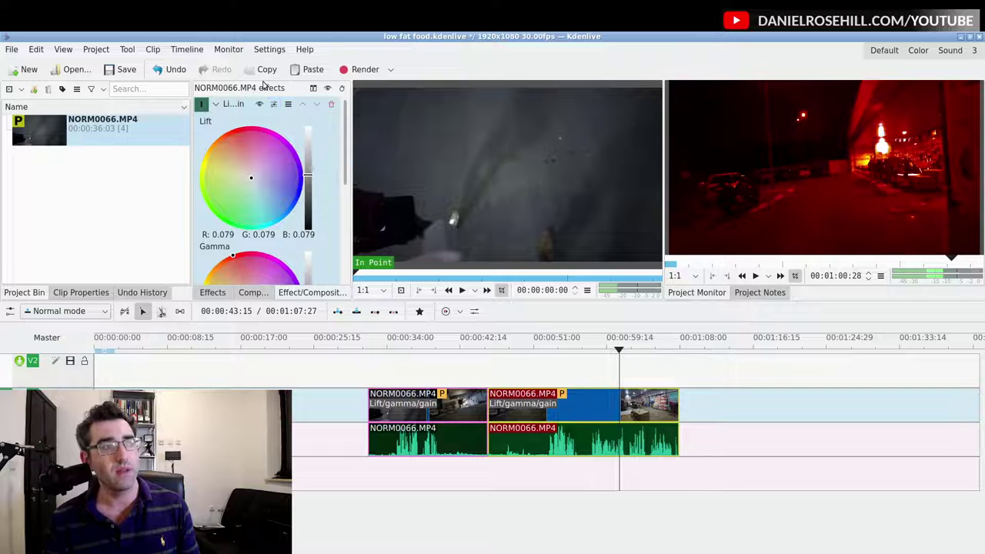
{"action": "left_click", "coordinate": [274, 105]}
{"action": "key", "text": "Escape"}
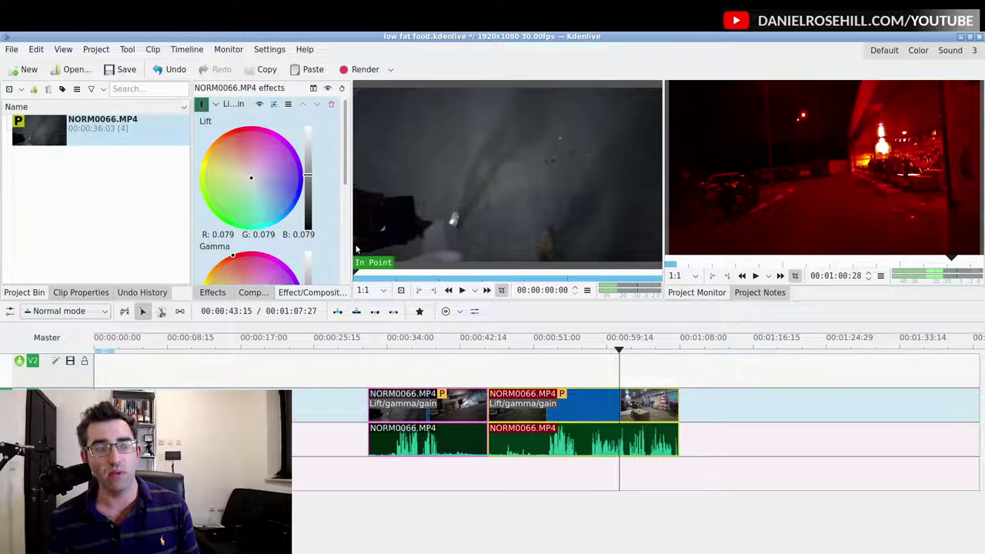
Step: On the second clip, push the Lift and Gamma colour wheels toward green (G 0.950)
{"action": "left_click_drag", "start_coordinate": [440, 367], "coordinate": [475, 352]}
{"action": "left_click", "coordinate": [435, 416]}
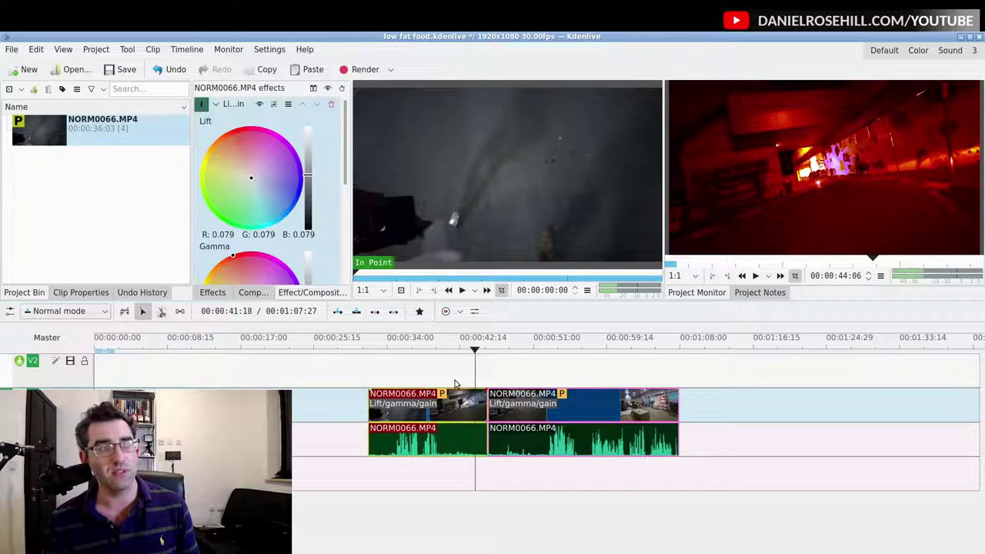
{"action": "scroll", "coordinate": [303, 238], "scroll_direction": "down", "scroll_amount": 1}
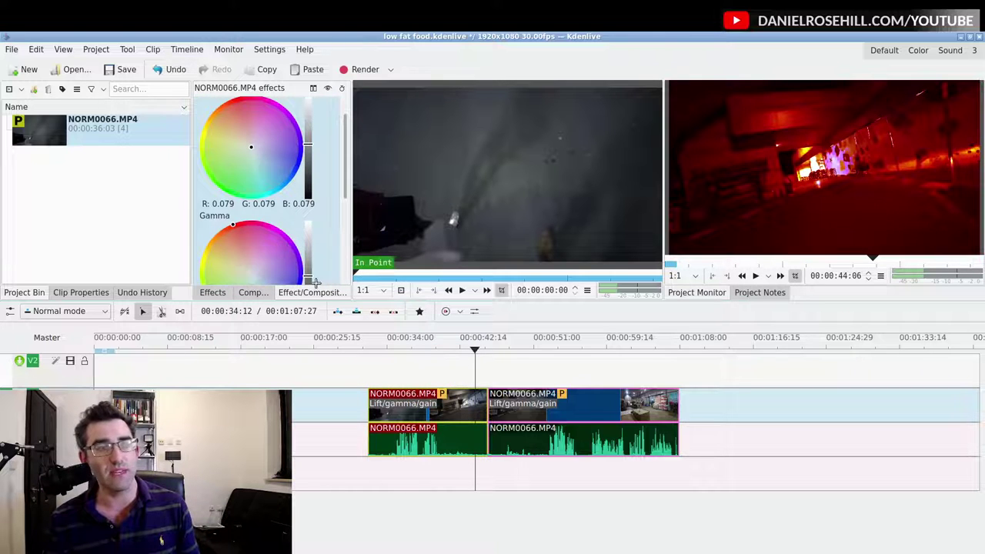
{"action": "left_click", "coordinate": [536, 412]}
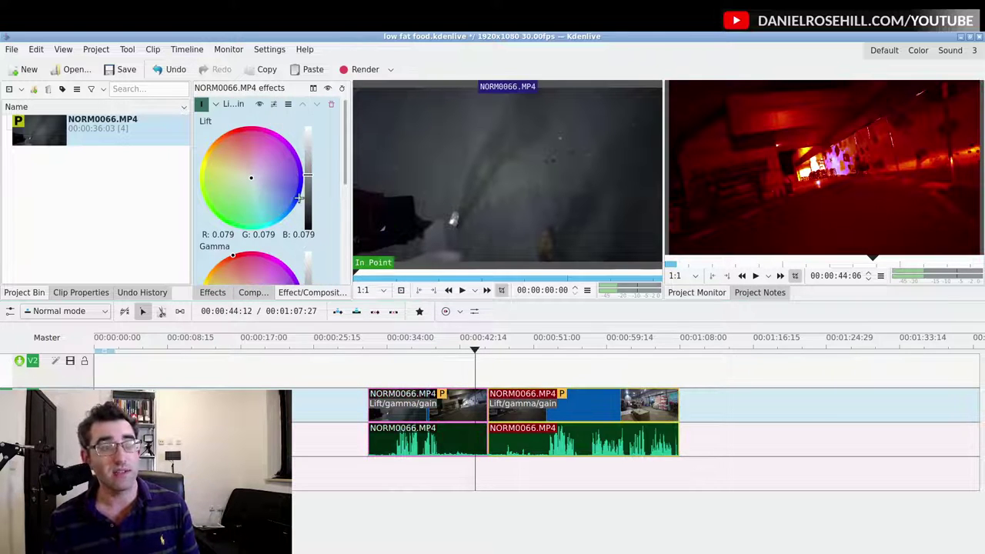
{"action": "left_click_drag", "start_coordinate": [249, 200], "coordinate": [228, 220]}
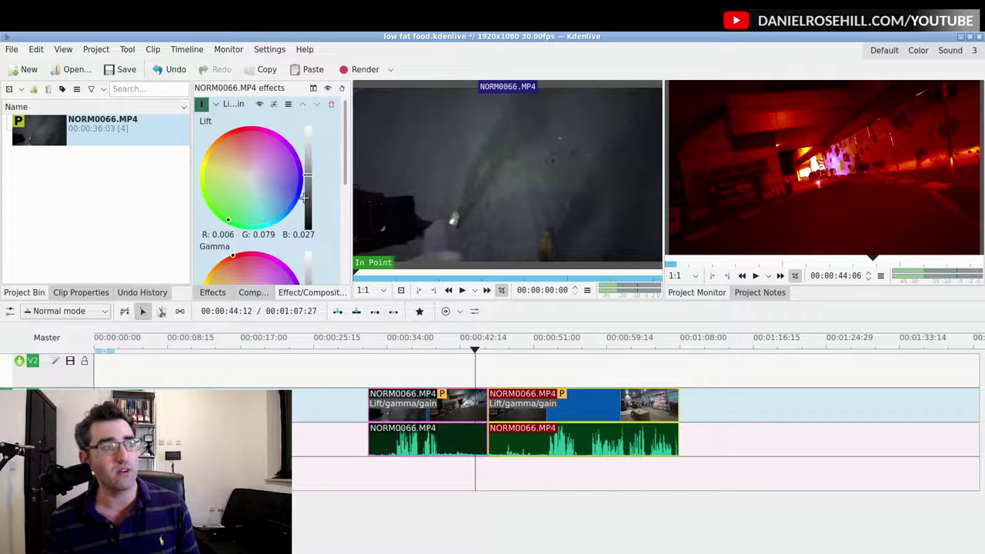
{"action": "scroll", "coordinate": [260, 197], "scroll_direction": "down", "scroll_amount": 2}
{"action": "scroll", "coordinate": [245, 177], "scroll_direction": "down", "scroll_amount": 2}
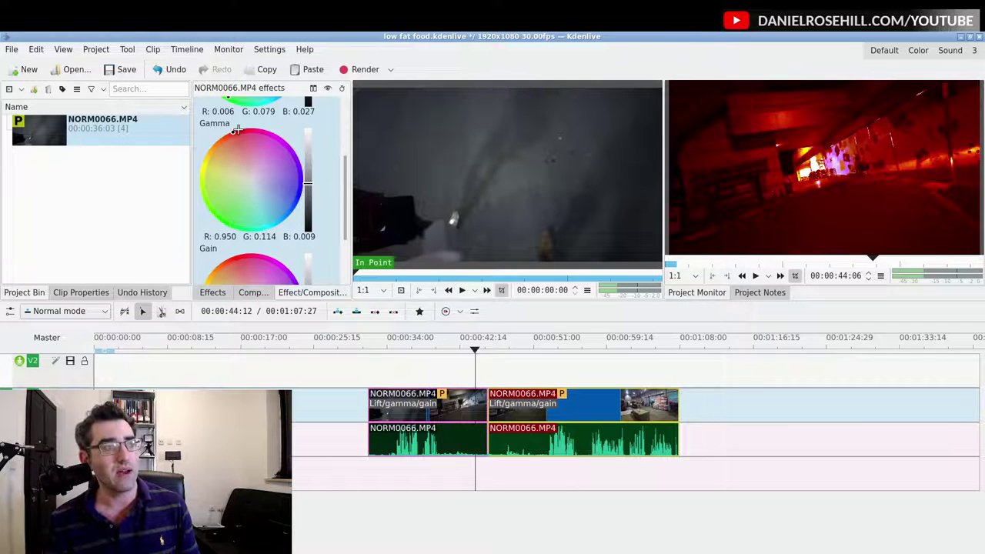
{"action": "left_click_drag", "start_coordinate": [203, 172], "coordinate": [214, 211]}
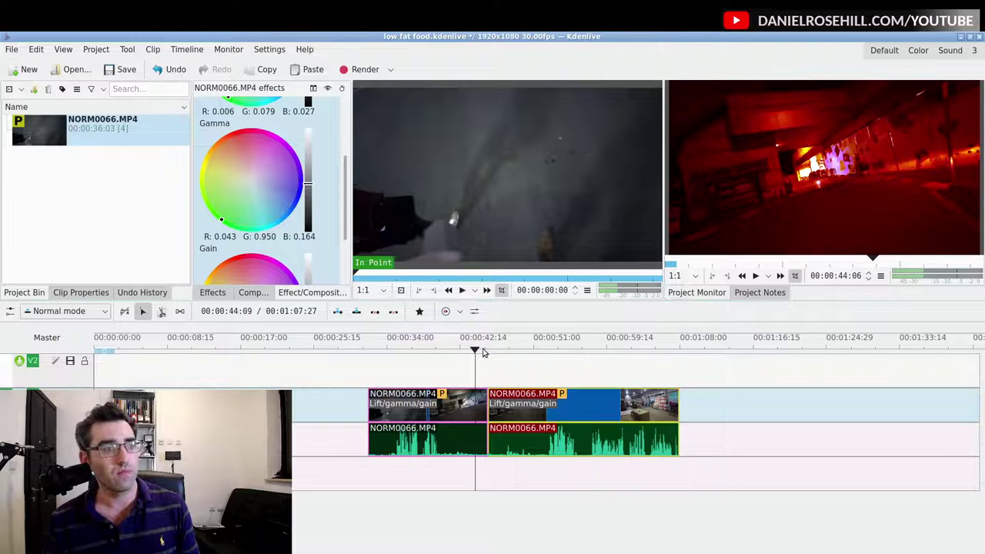
Step: Scrub to compare the red first clip with the green-graded second clip
{"action": "left_click", "coordinate": [437, 354]}
{"action": "left_click_drag", "start_coordinate": [437, 354], "coordinate": [398, 358]}
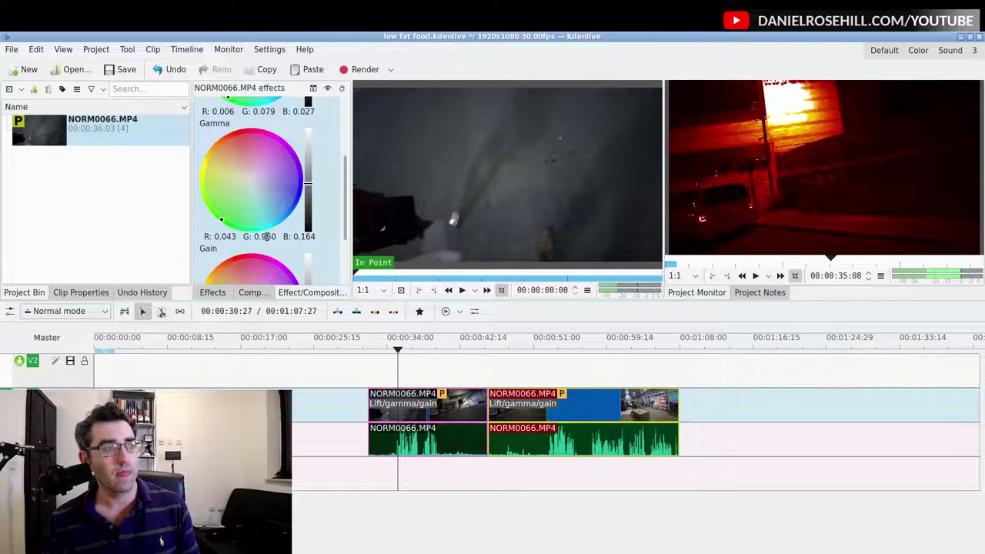
{"action": "left_click", "coordinate": [442, 408]}
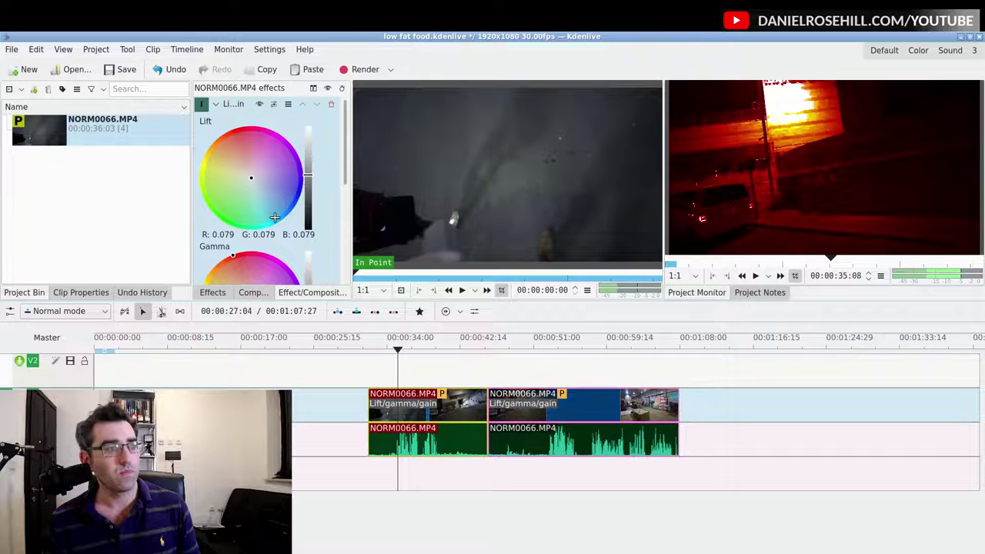
{"action": "left_click", "coordinate": [558, 404]}
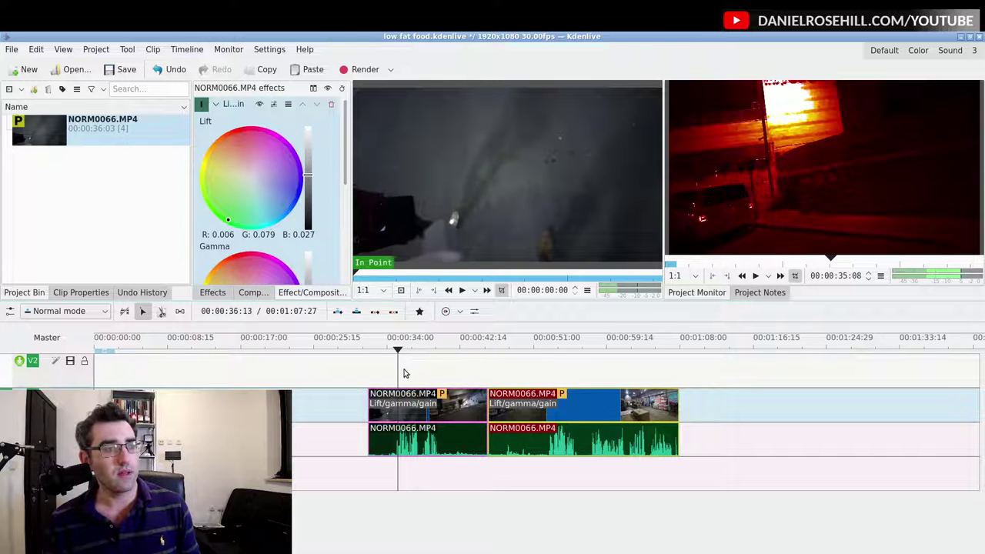
{"action": "left_click_drag", "start_coordinate": [398, 354], "coordinate": [562, 355]}
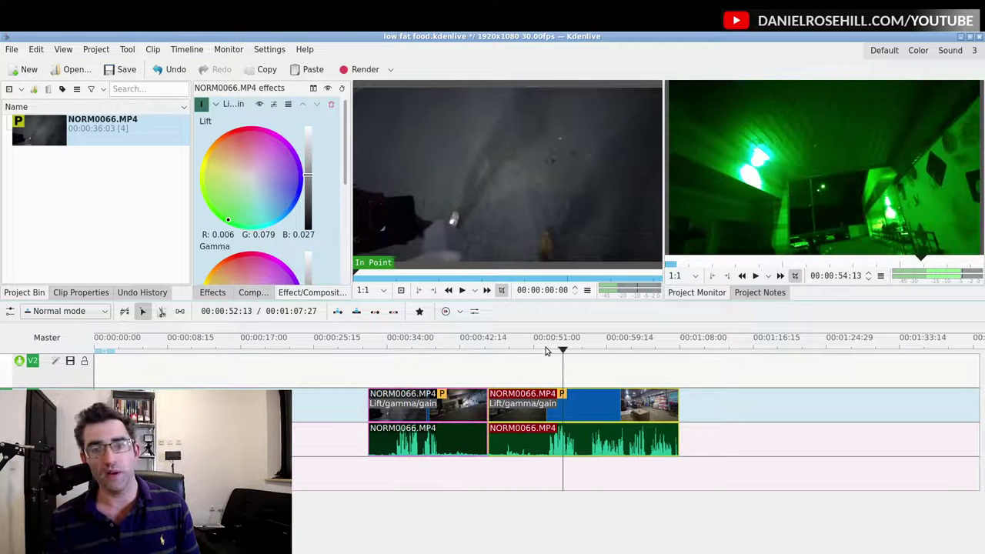
Step: Save the second clip's green grade as a new preset named 'green test'
{"action": "left_click", "coordinate": [273, 104]}
{"action": "left_click", "coordinate": [296, 129]}
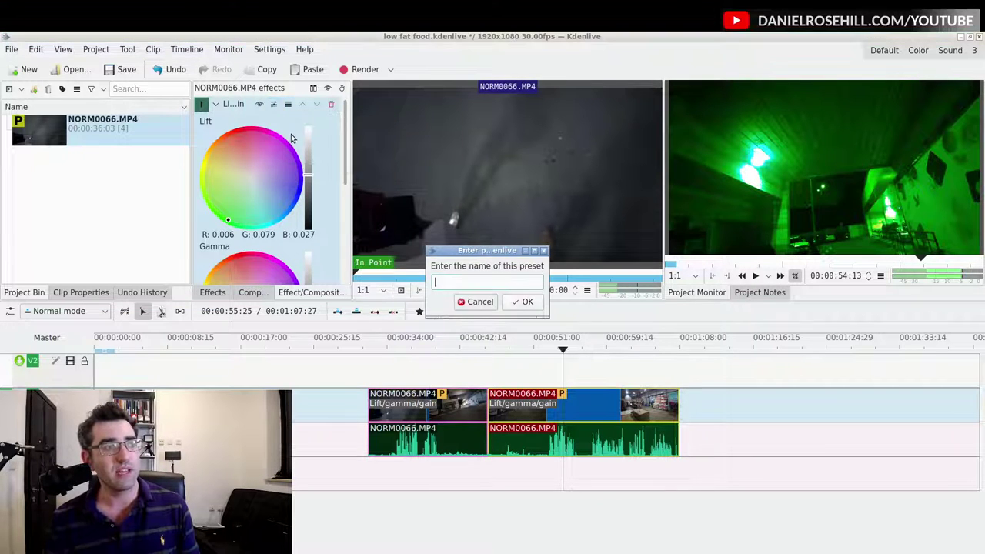
{"action": "type", "text": "green test"}
{"action": "key", "text": "Return"}
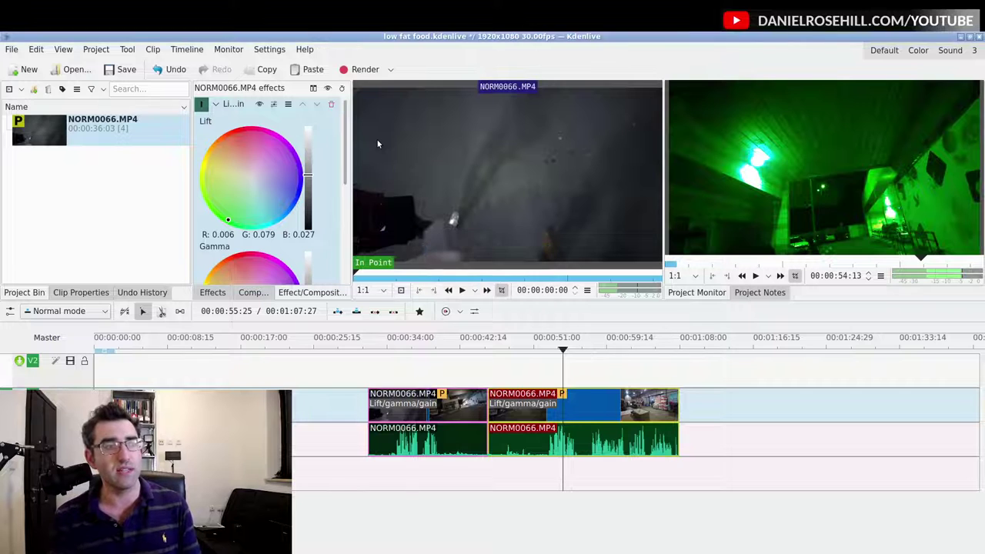
Step: Move the playhead to the first clip and preview its red footage
{"action": "left_click", "coordinate": [399, 343]}
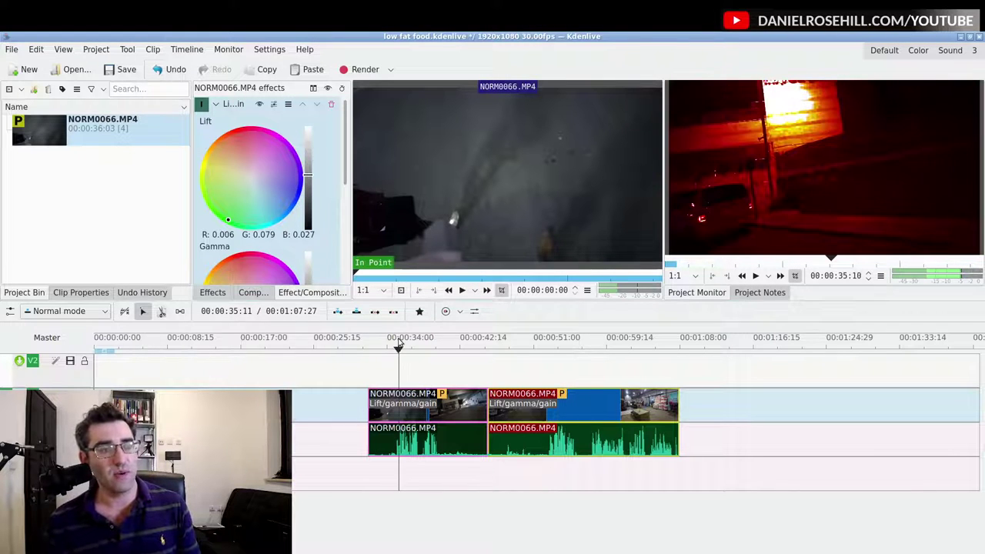
{"action": "left_click", "coordinate": [274, 104]}
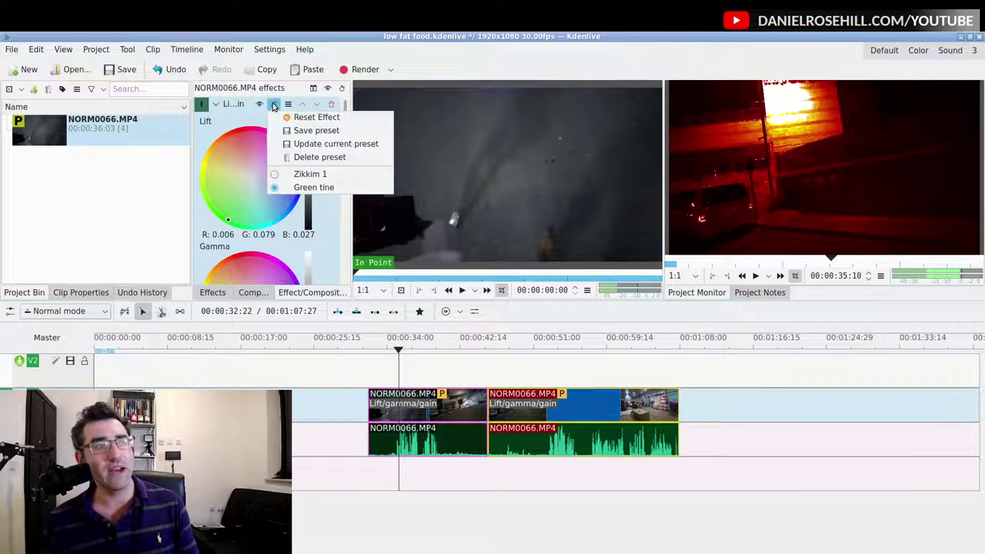
{"action": "left_click", "coordinate": [361, 329]}
{"action": "left_click", "coordinate": [447, 355]}
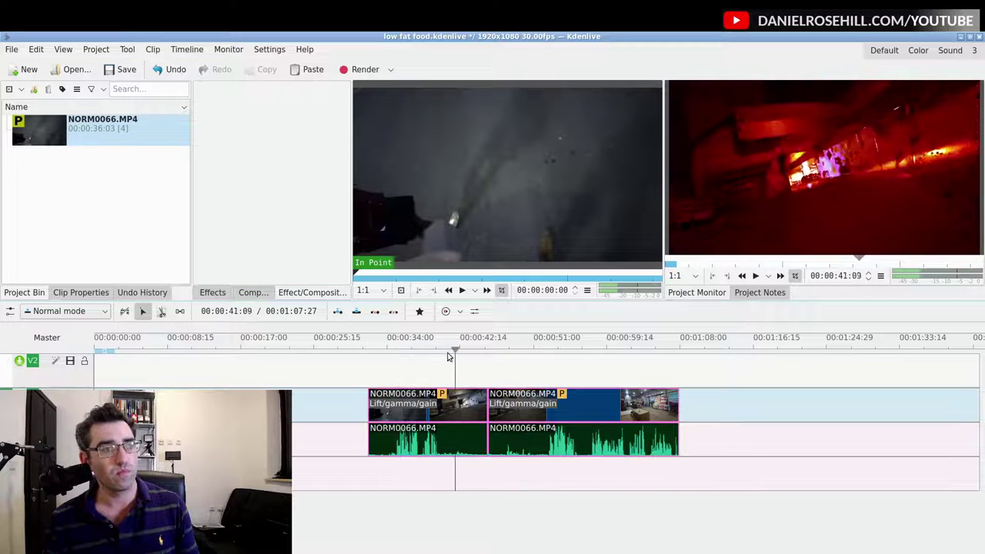
{"action": "left_click", "coordinate": [405, 354]}
{"action": "left_click_drag", "start_coordinate": [408, 351], "coordinate": [433, 351]}
Step: Apply the 'green test' preset to the first clip and preview its green tint
{"action": "left_click", "coordinate": [420, 410]}
{"action": "left_click", "coordinate": [291, 105]}
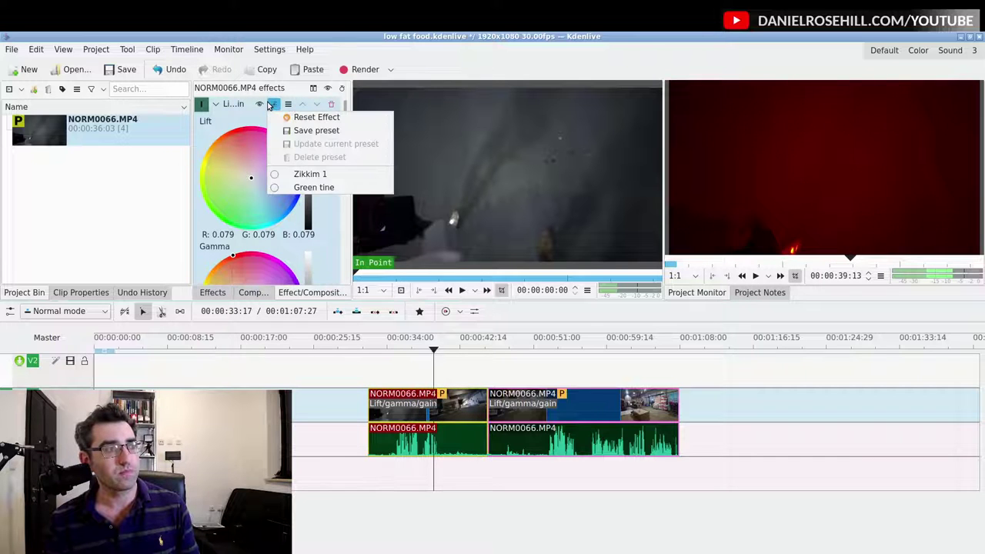
{"action": "left_click", "coordinate": [286, 192]}
{"action": "mouse_move", "coordinate": [446, 358]}
{"action": "left_mouse_down"}
{"action": "mouse_move", "coordinate": [390, 355]}
{"action": "mouse_move", "coordinate": [453, 363]}
{"action": "left_mouse_up"}
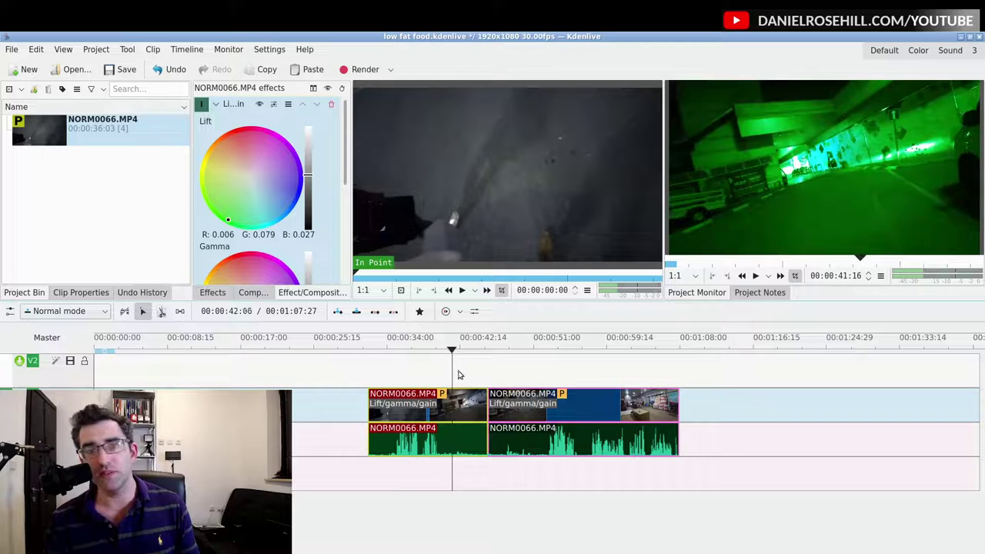